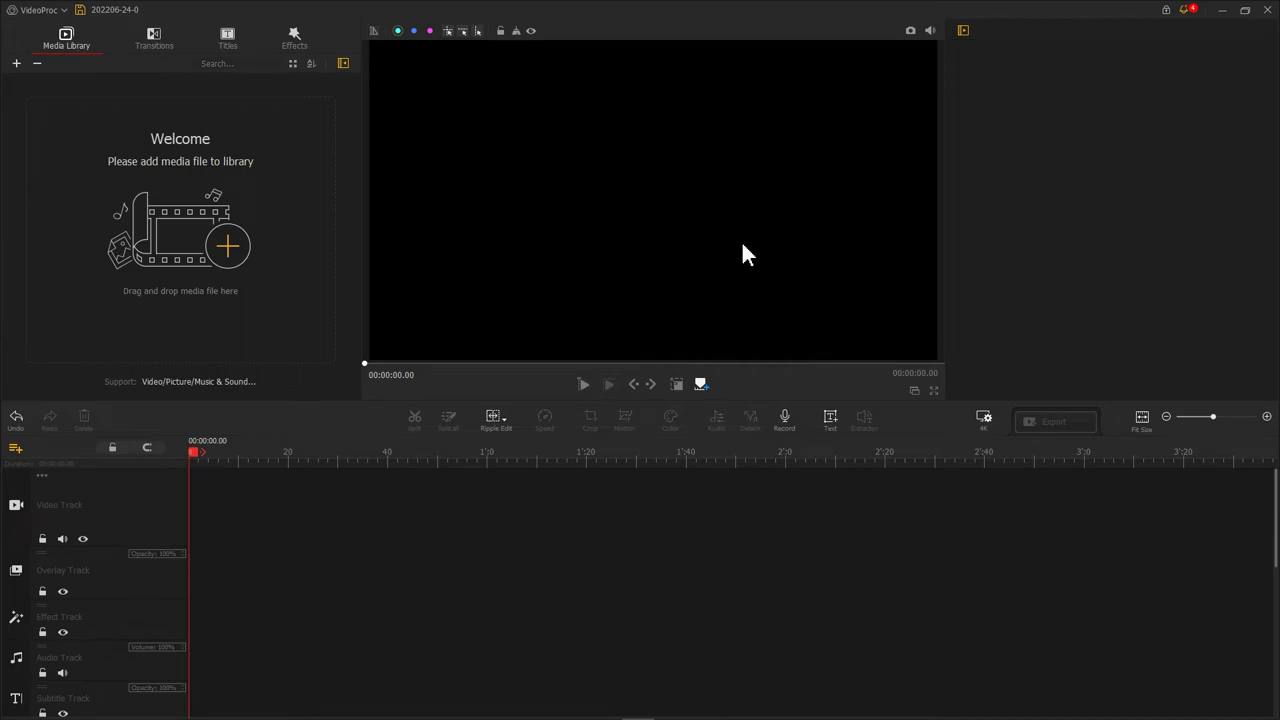
Add a title clip and replace its placeholder text with NEW YORK
left_click(831, 418)
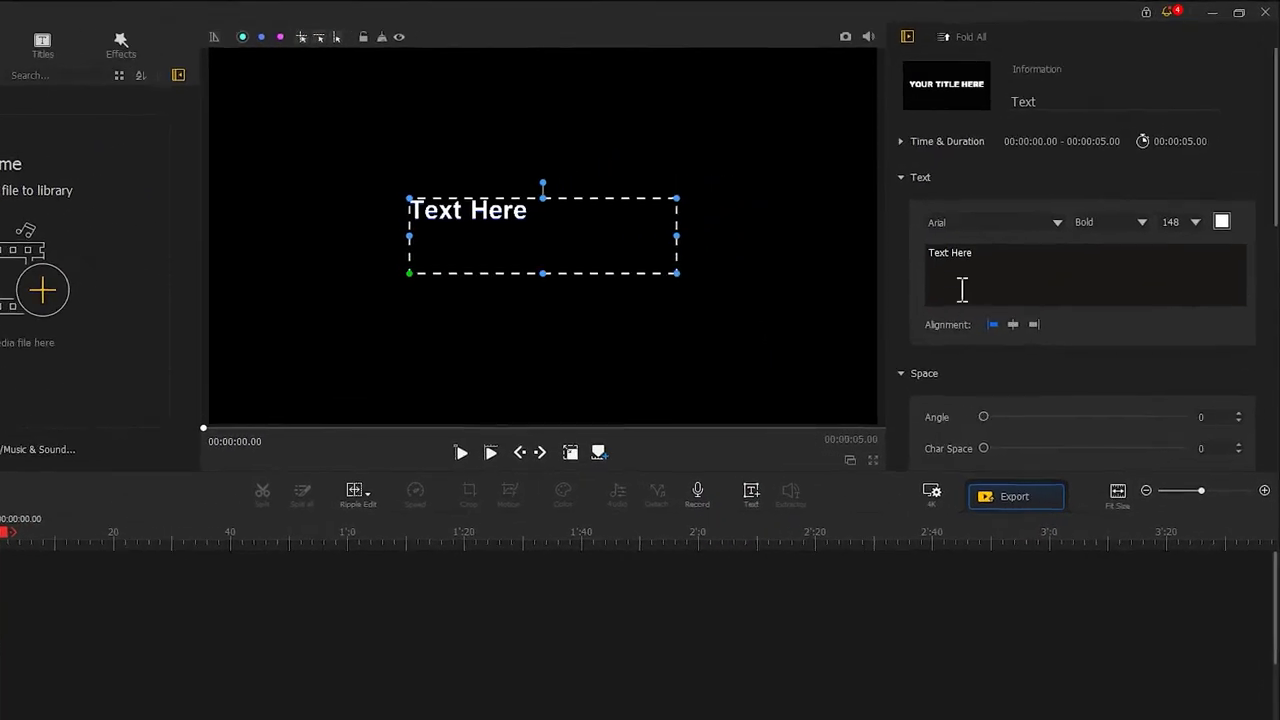
left_click(1031, 218)
left_click_drag(942, 297, 860, 294)
key("BackSpace")
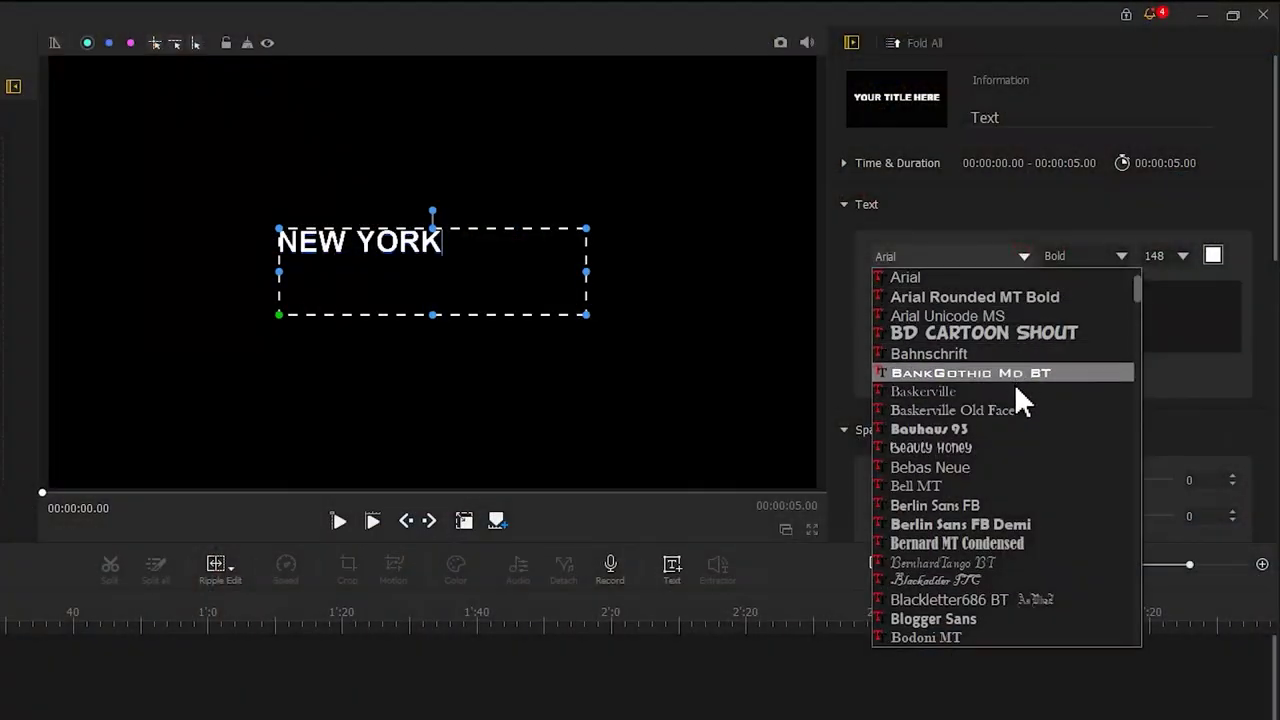
Set the title to Bernard MT Condensed, enlarge and reposition it, and set shadow offset 0
left_click(1013, 544)
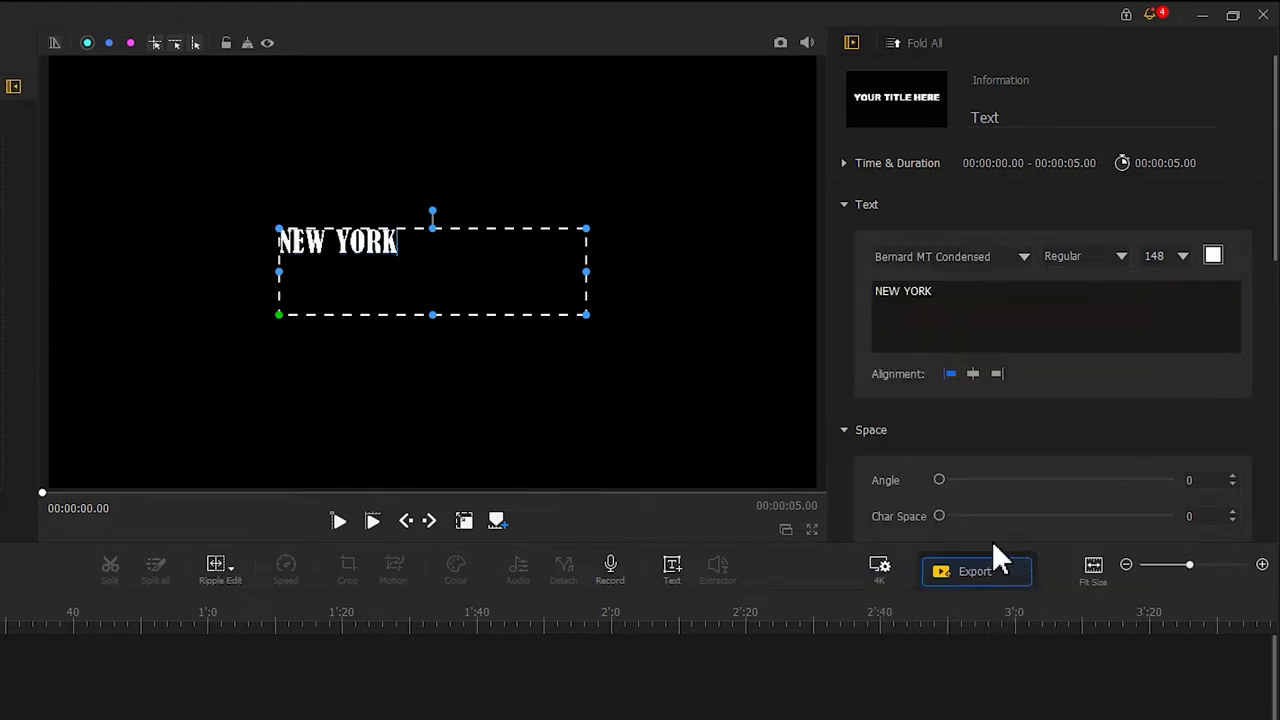
mouse_move(542, 293)
left_mouse_down()
mouse_move(397, 202)
mouse_move(803, 446)
left_mouse_up()
left_click_drag(603, 245, 638, 298)
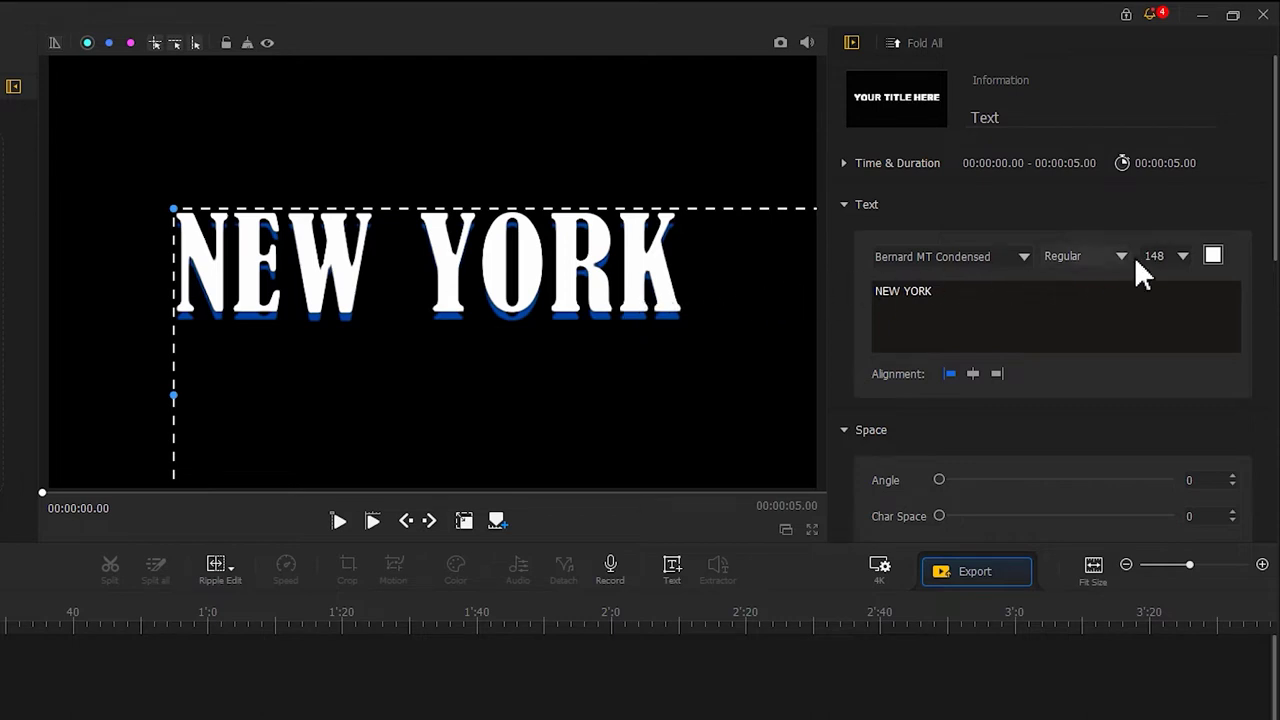
left_click_drag(1268, 251, 1257, 543)
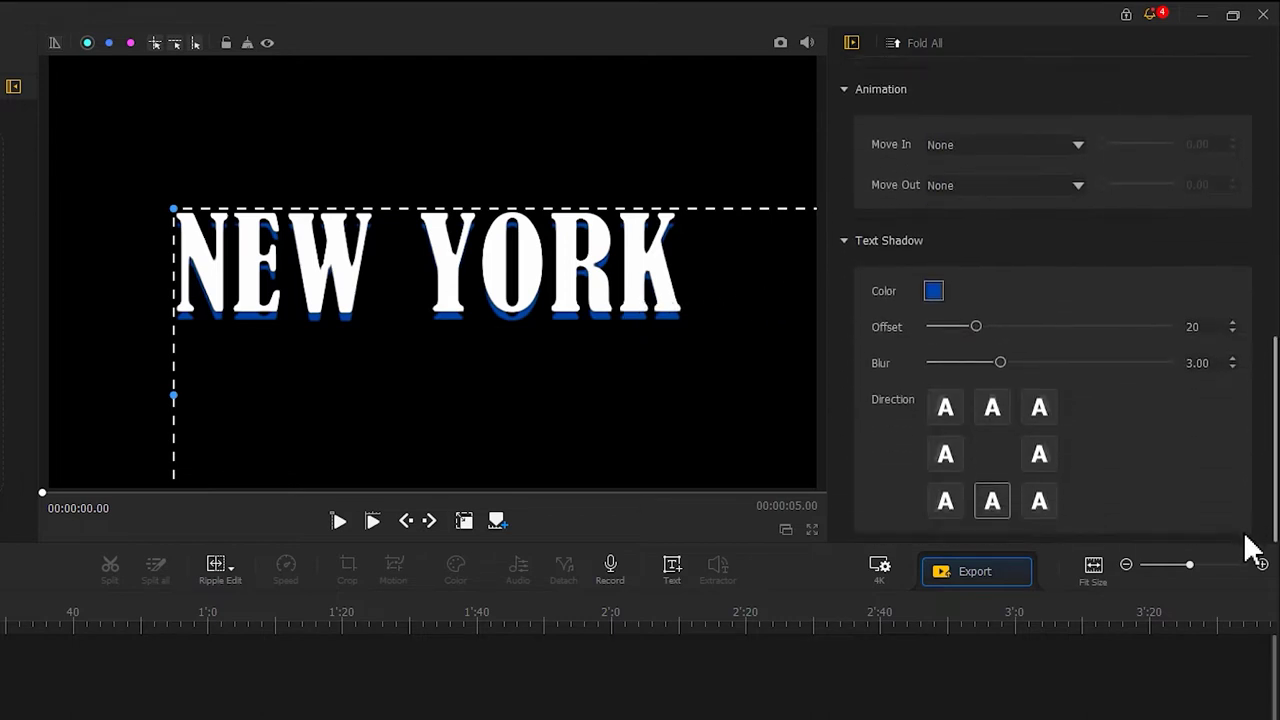
left_click_drag(975, 326, 914, 327)
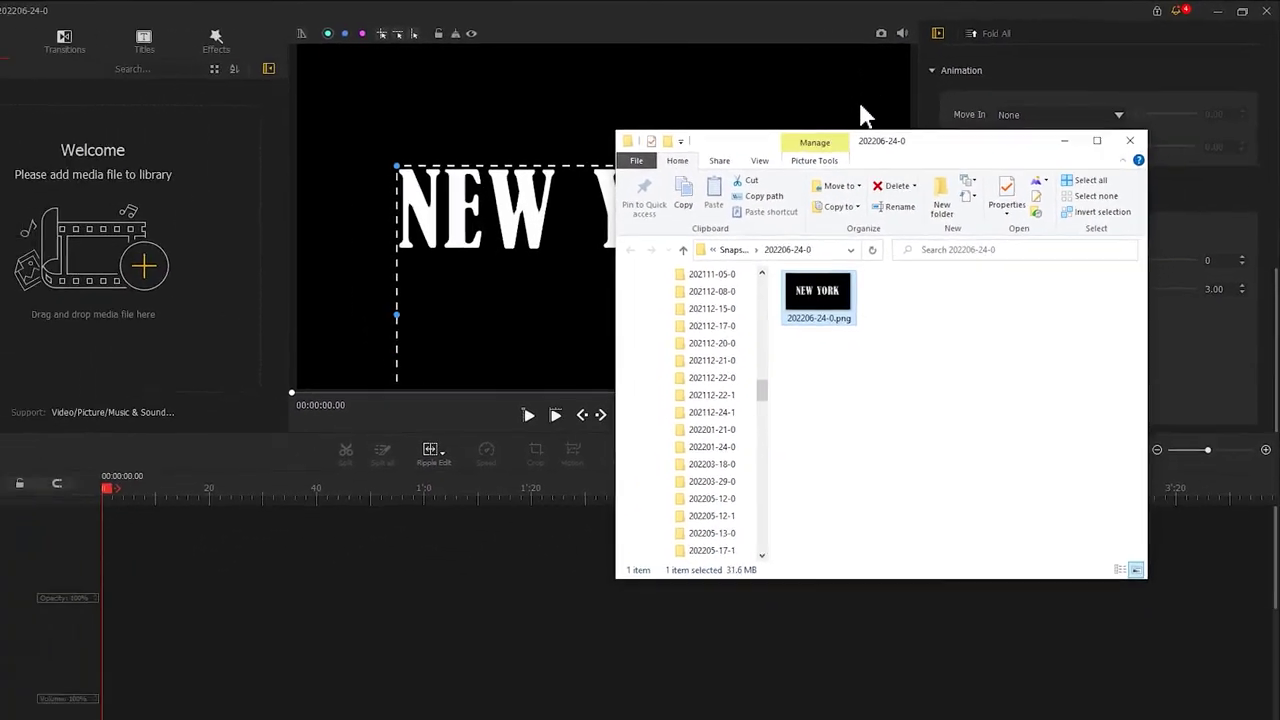
Import the 202206-24-0.png NEW YORK snapshot from File Explorer into the media library
left_click_drag(822, 268, 248, 213)
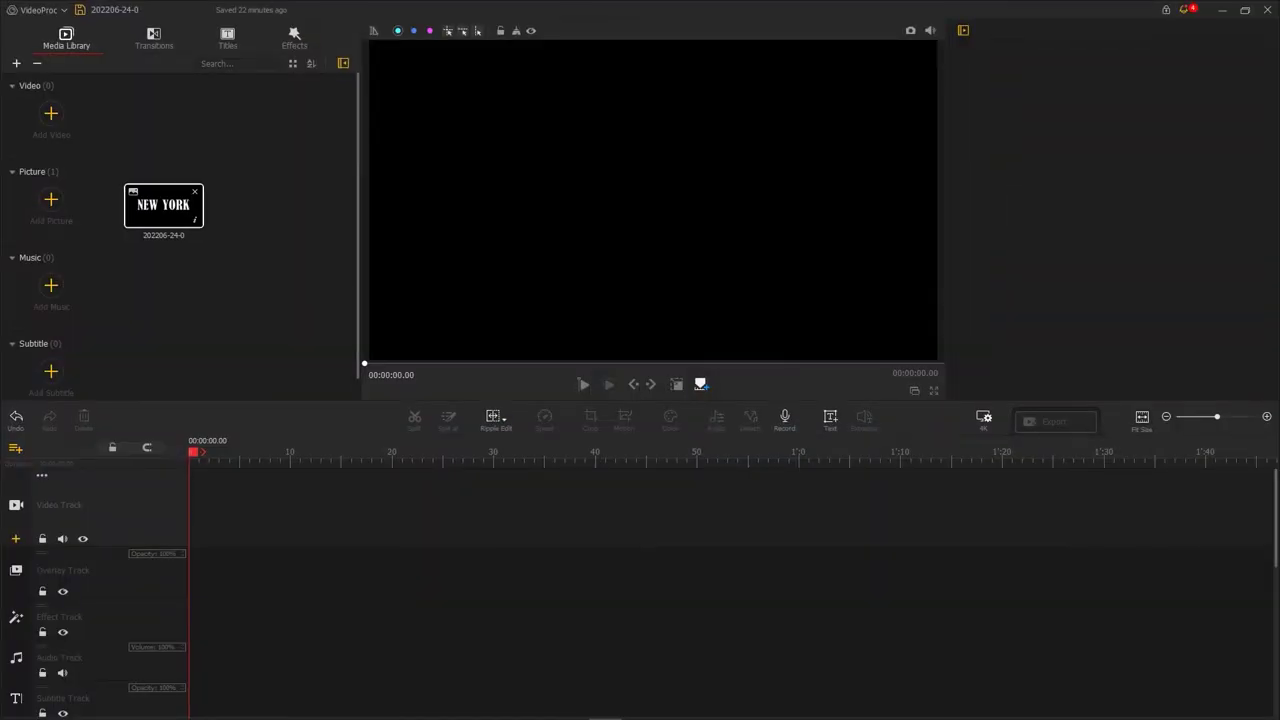
Put the Statue of Liberty video on the video track and NEW YORK on the overlay track
left_click_drag(1110, 186, 272, 110)
left_click_drag(193, 119, 235, 489)
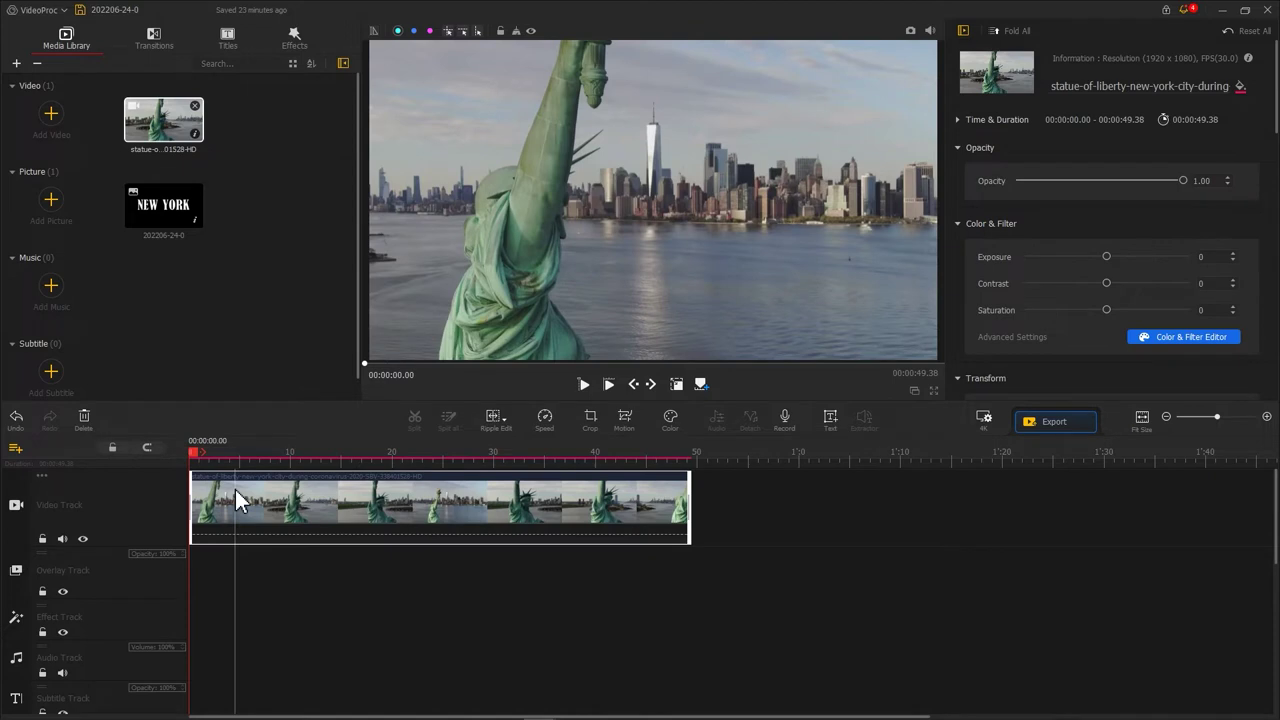
mouse_move(159, 207)
left_mouse_down()
mouse_move(188, 576)
mouse_move(684, 601)
left_mouse_up()
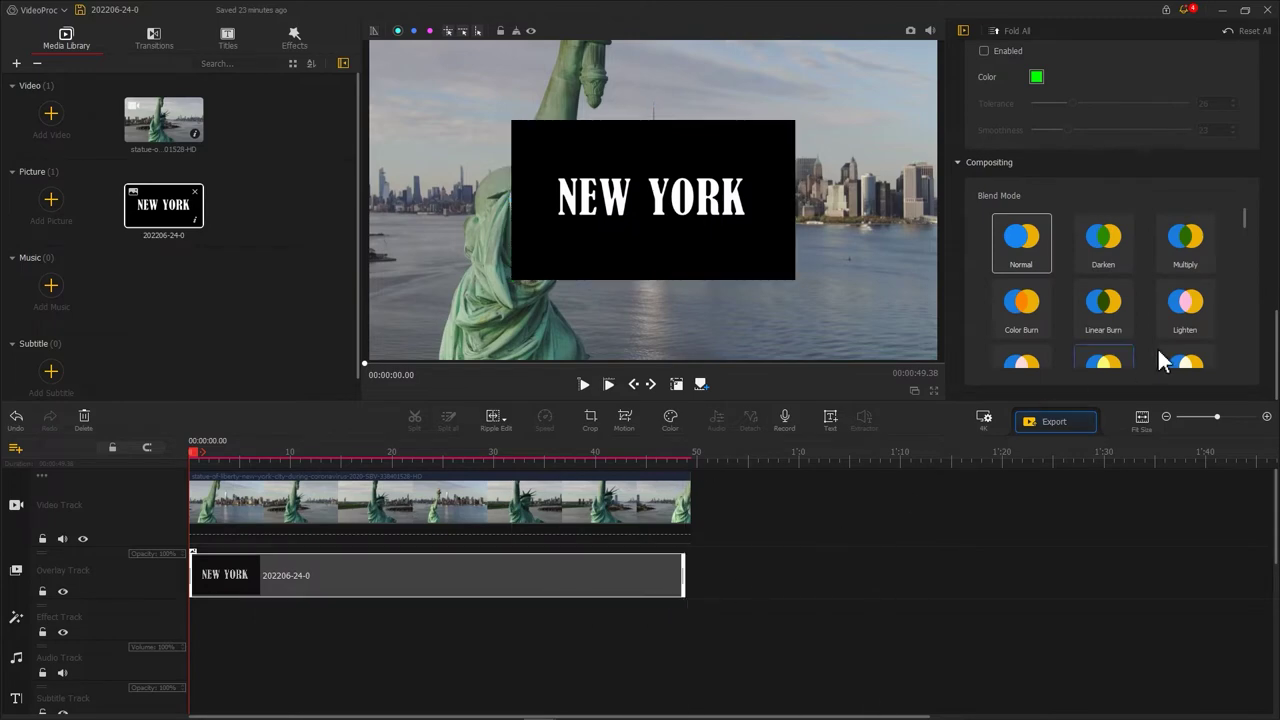
Fit the NEW YORK overlay to frame width and set its blend mode to Darken
scroll(1250, 310, "up", 5)
left_click(1088, 229)
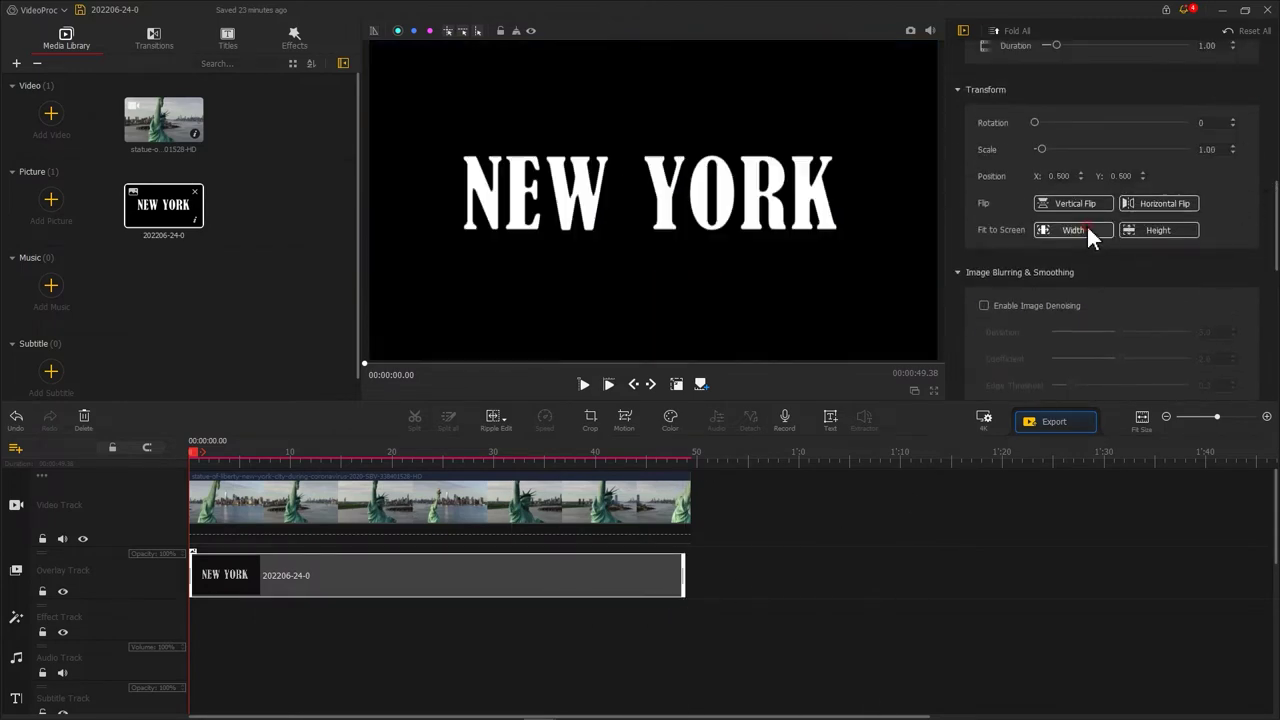
scroll(1151, 237, "down", 3)
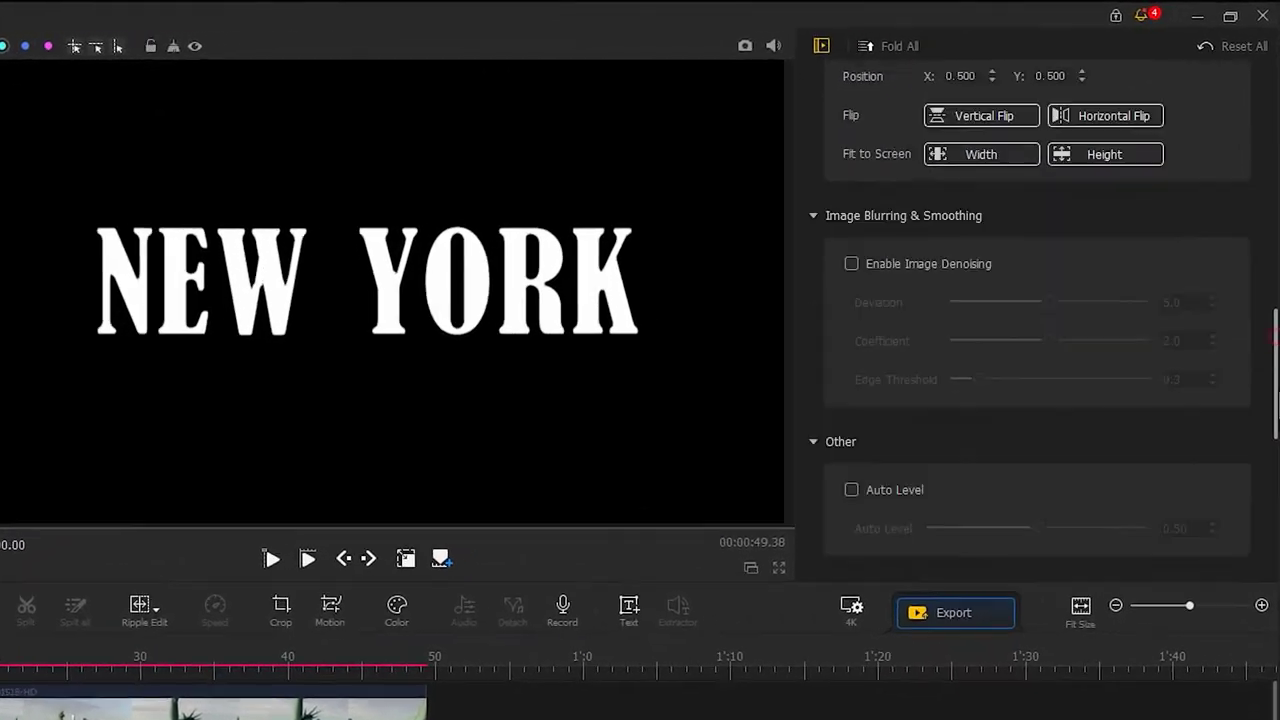
scroll(1150, 400, "down", 5)
scroll(1150, 400, "down", 1)
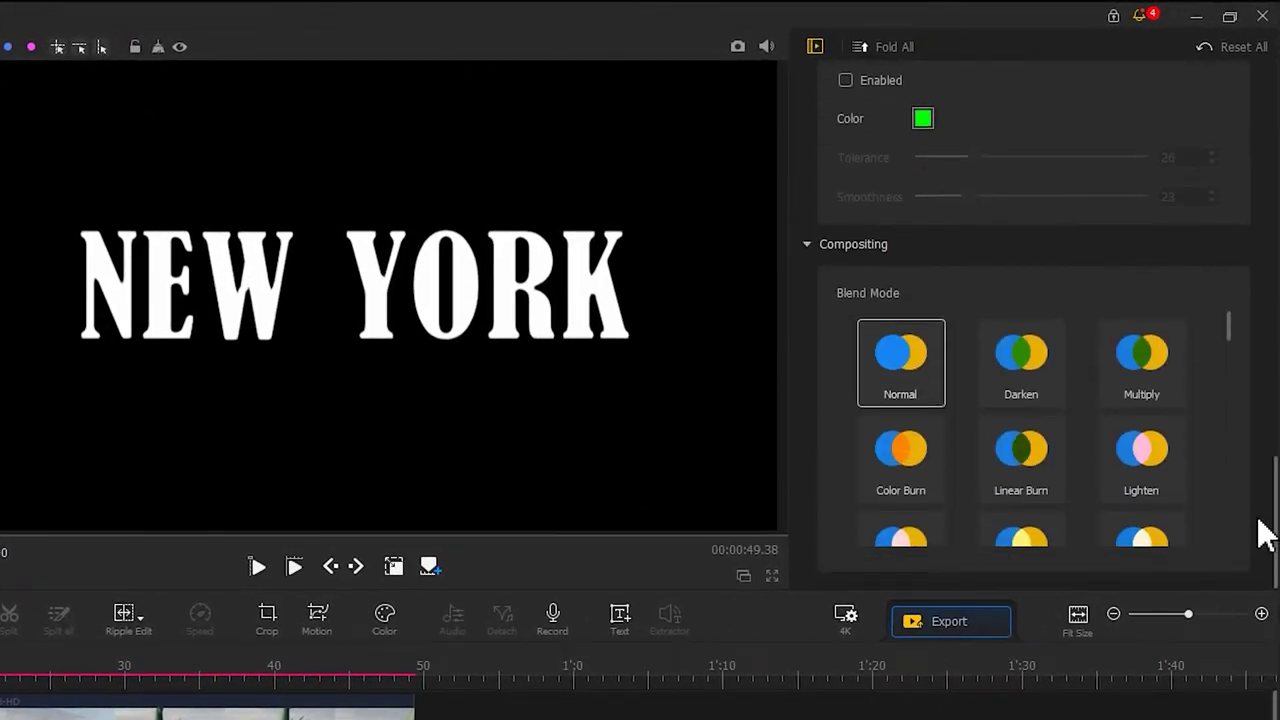
left_click(1039, 381)
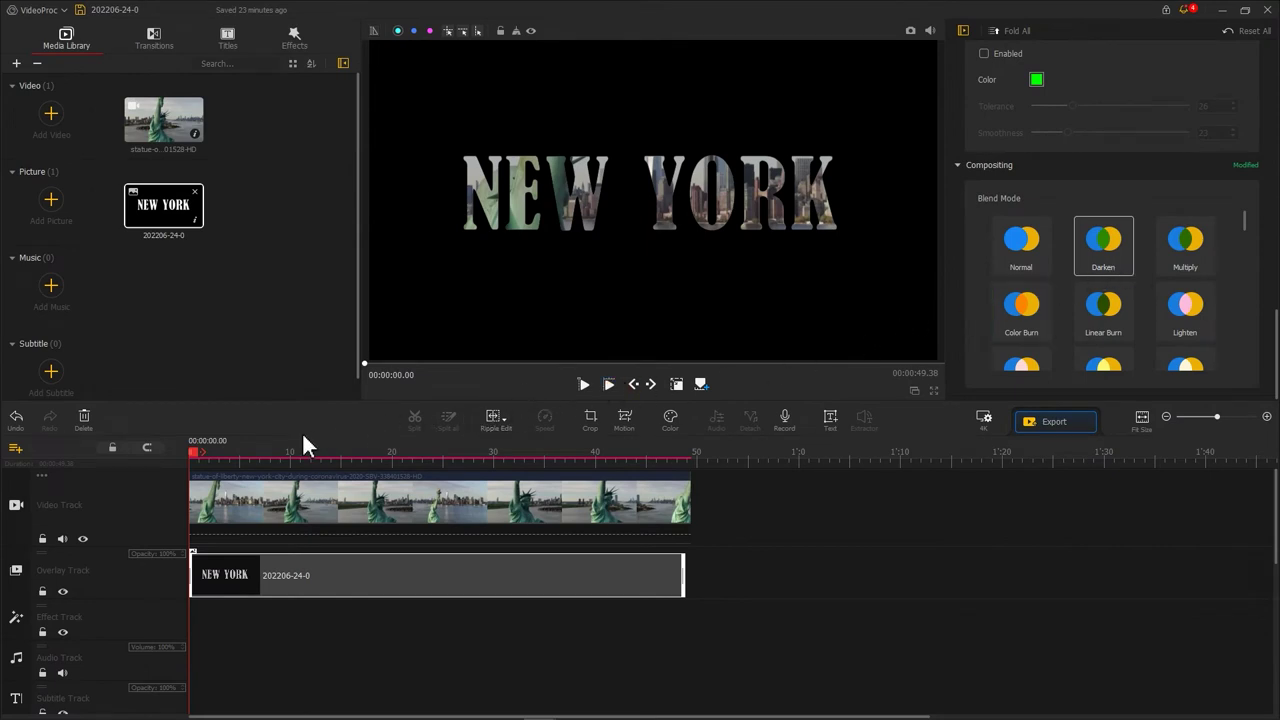
Split the NEW YORK overlay at about 8.7 s and set the second part to Lighten blending
left_click_drag(195, 450, 284, 454)
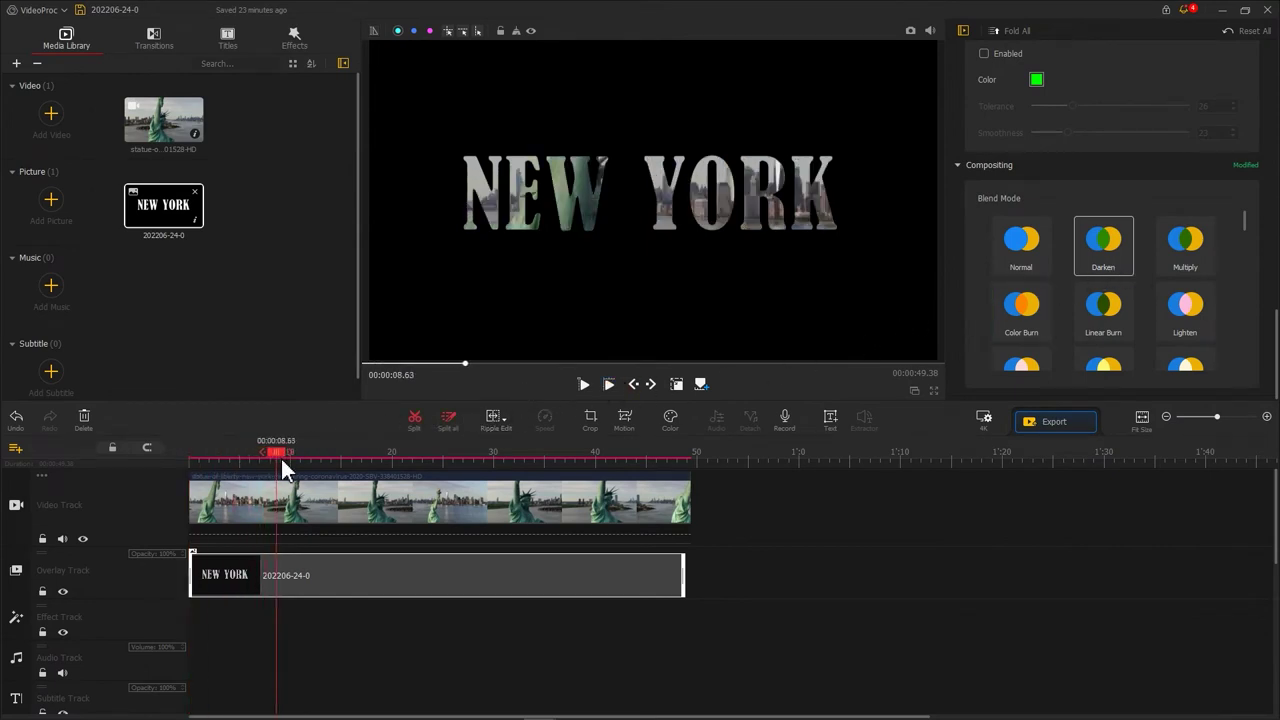
left_click(414, 420)
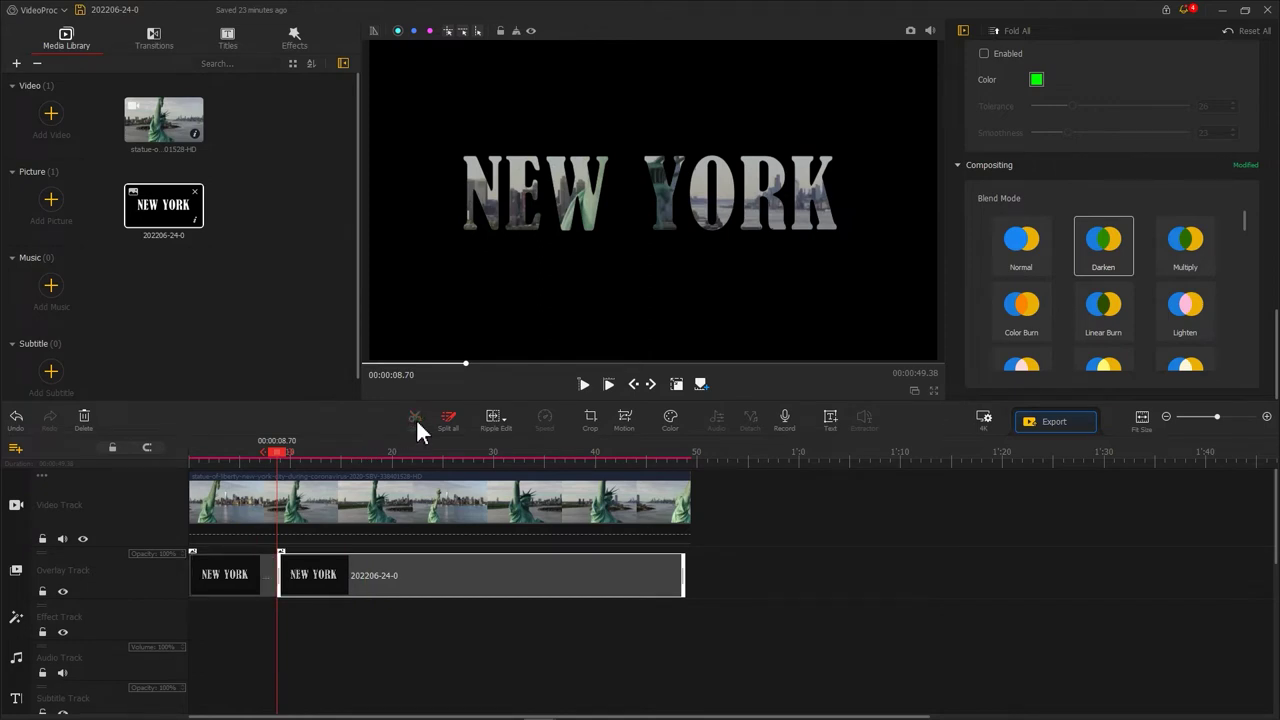
left_click(297, 575)
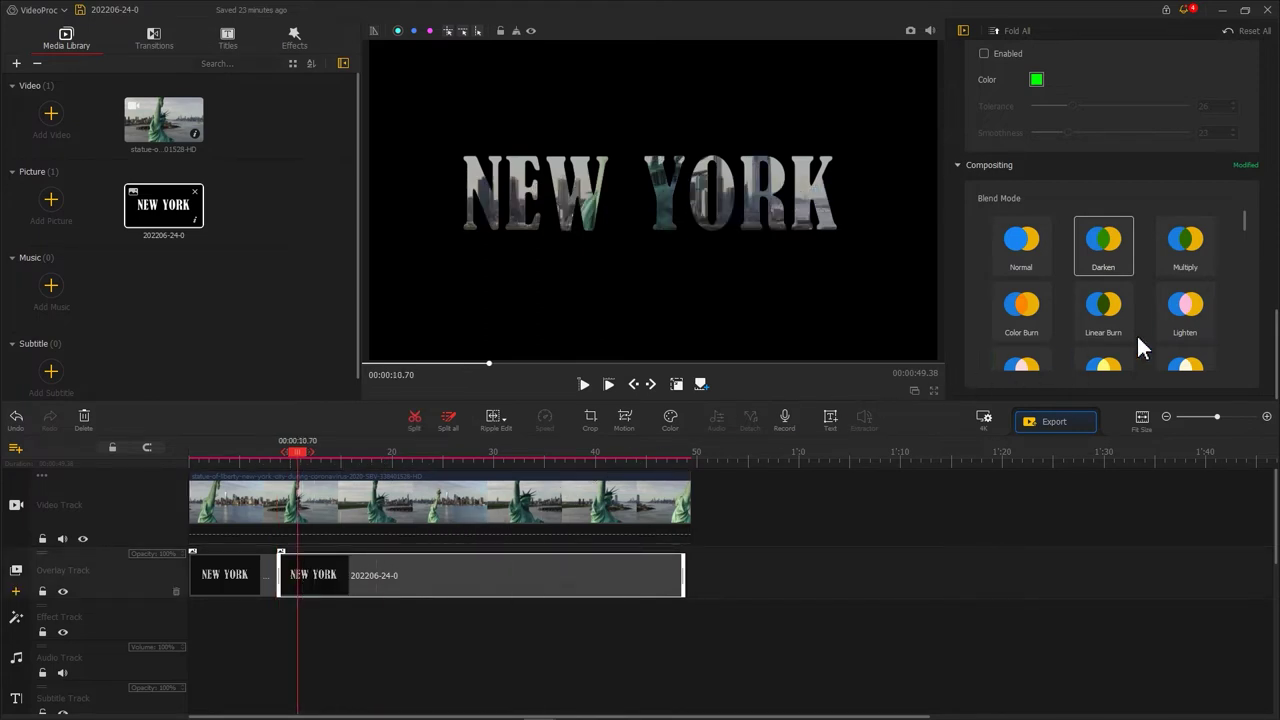
left_click(1187, 322)
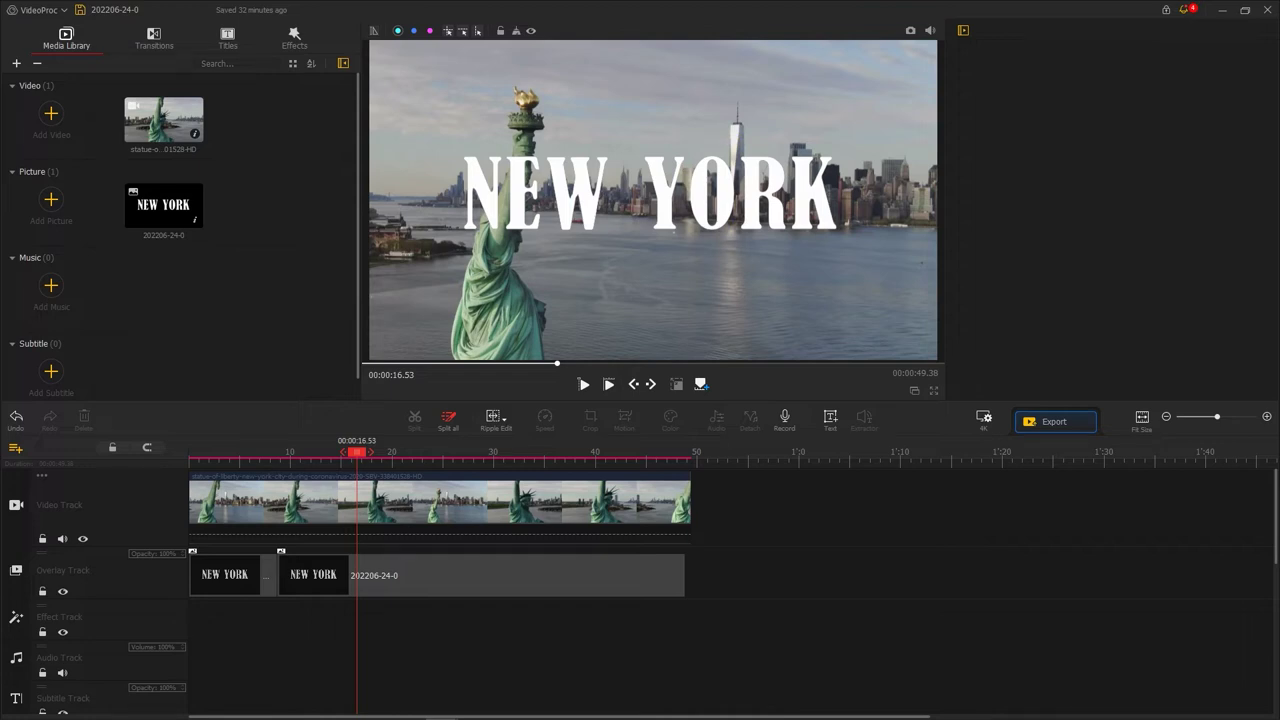
Import the green image into the media library
mouse_move(1220, 100)
left_mouse_down()
mouse_move(305, 253)
mouse_move(316, 256)
left_mouse_up()
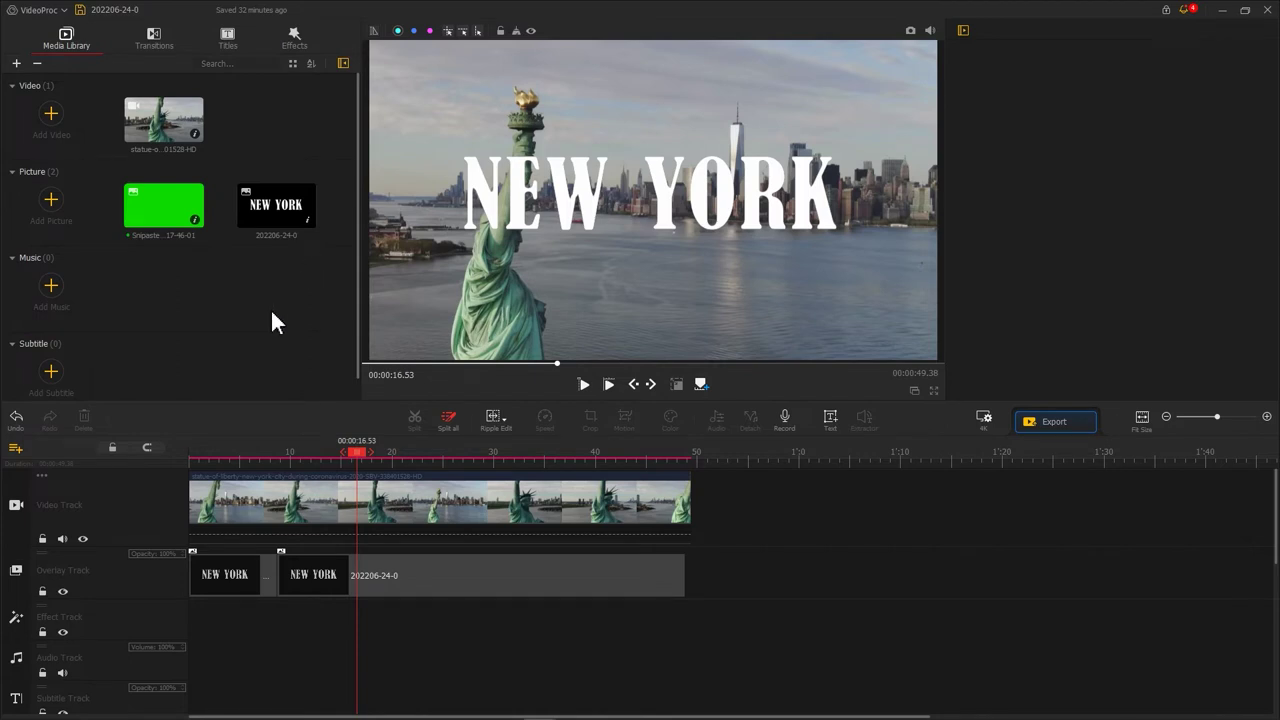
scroll(22, 598, "down", 2)
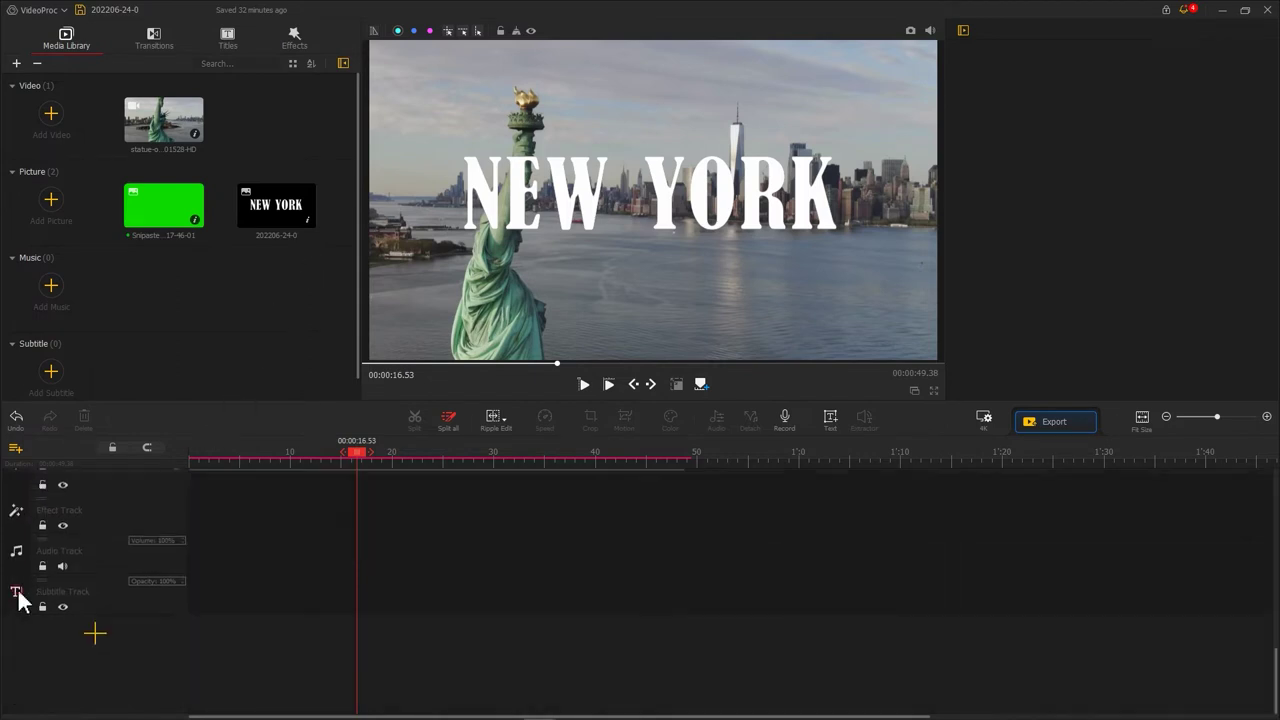
scroll(22, 600, "up", 2)
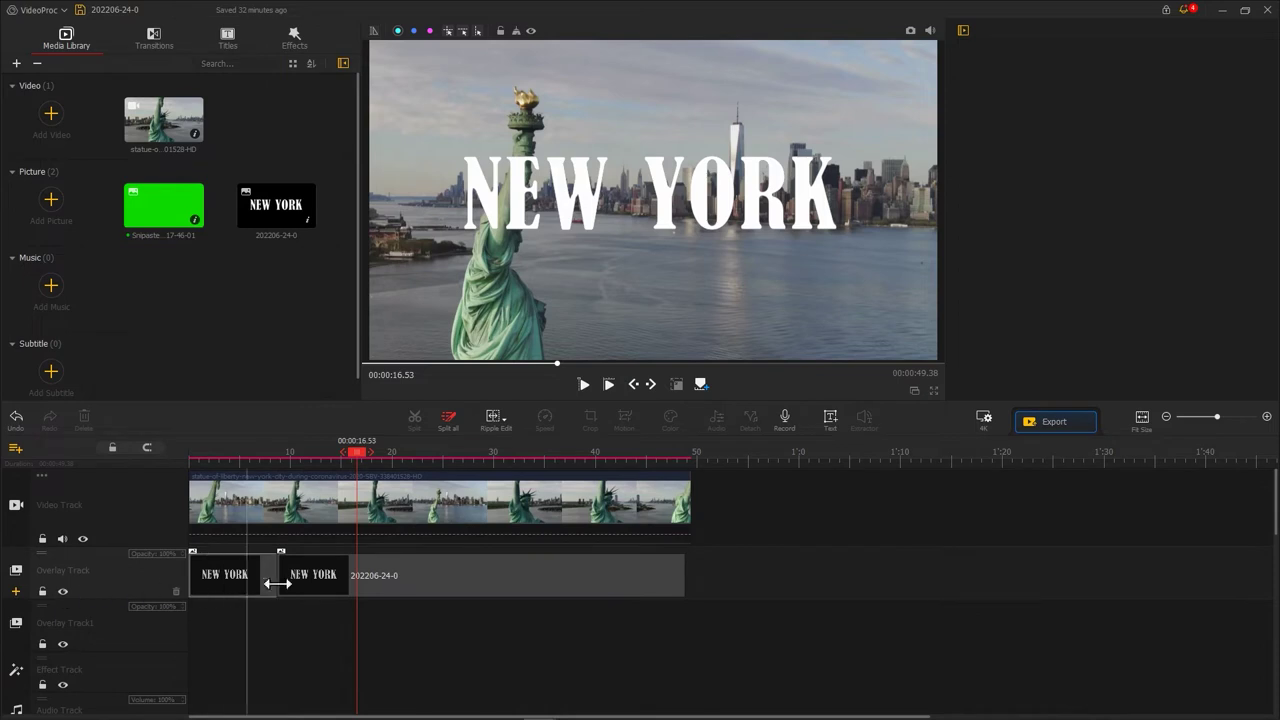
Move the second NEW YORK clip down onto a new Overlay Track1
left_click(405, 590)
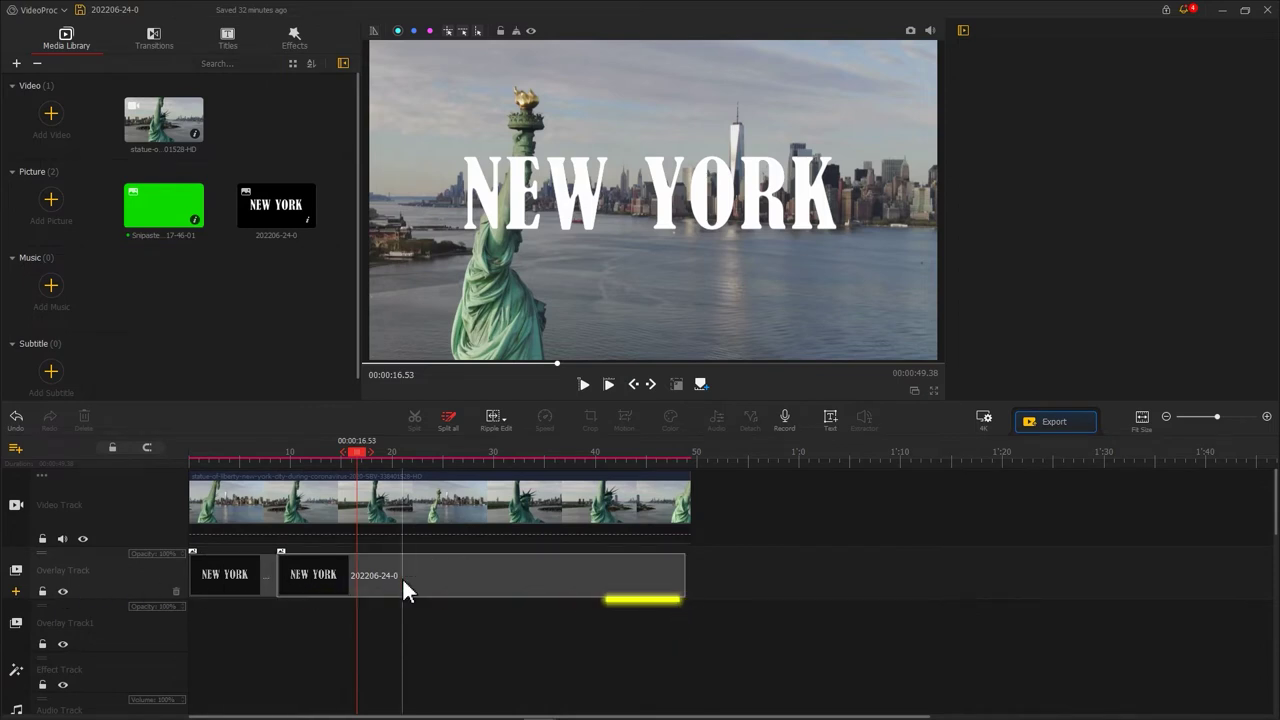
left_click(403, 584)
left_click_drag(403, 588, 402, 620)
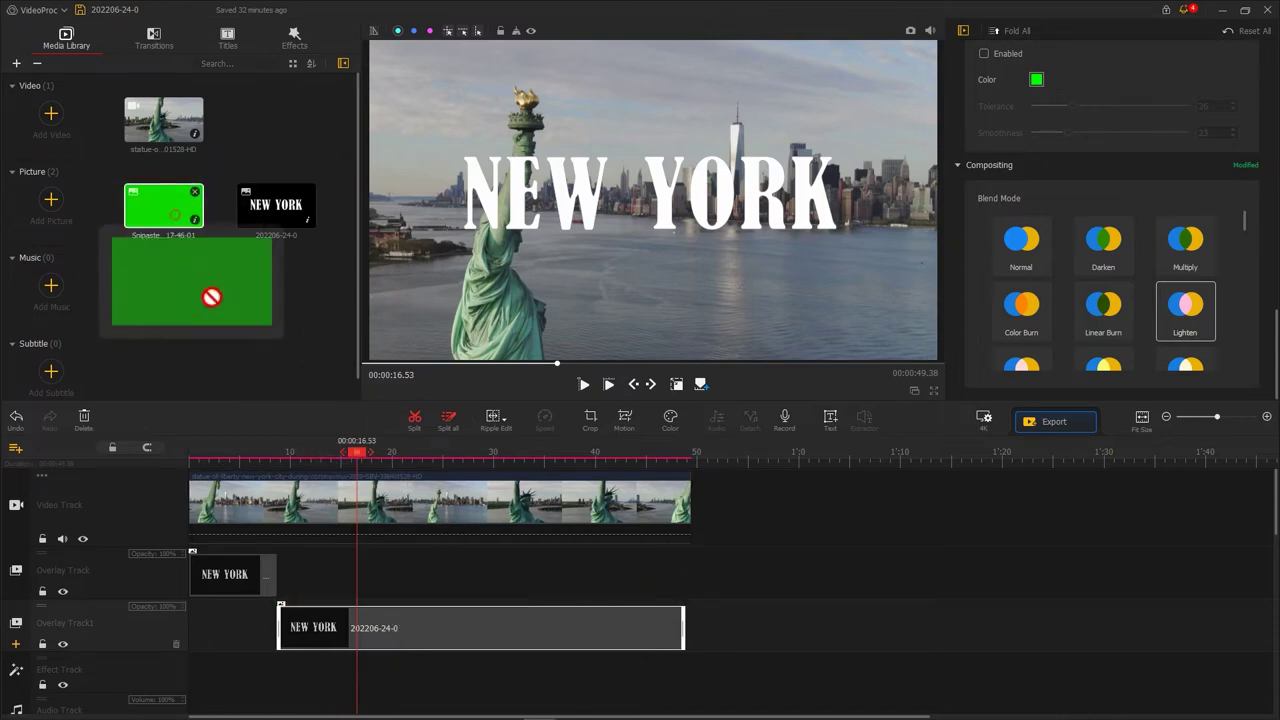
Place the green image over the O, add a marker, and import a snapshot of the frame
left_click_drag(175, 213, 350, 572)
left_click(353, 580)
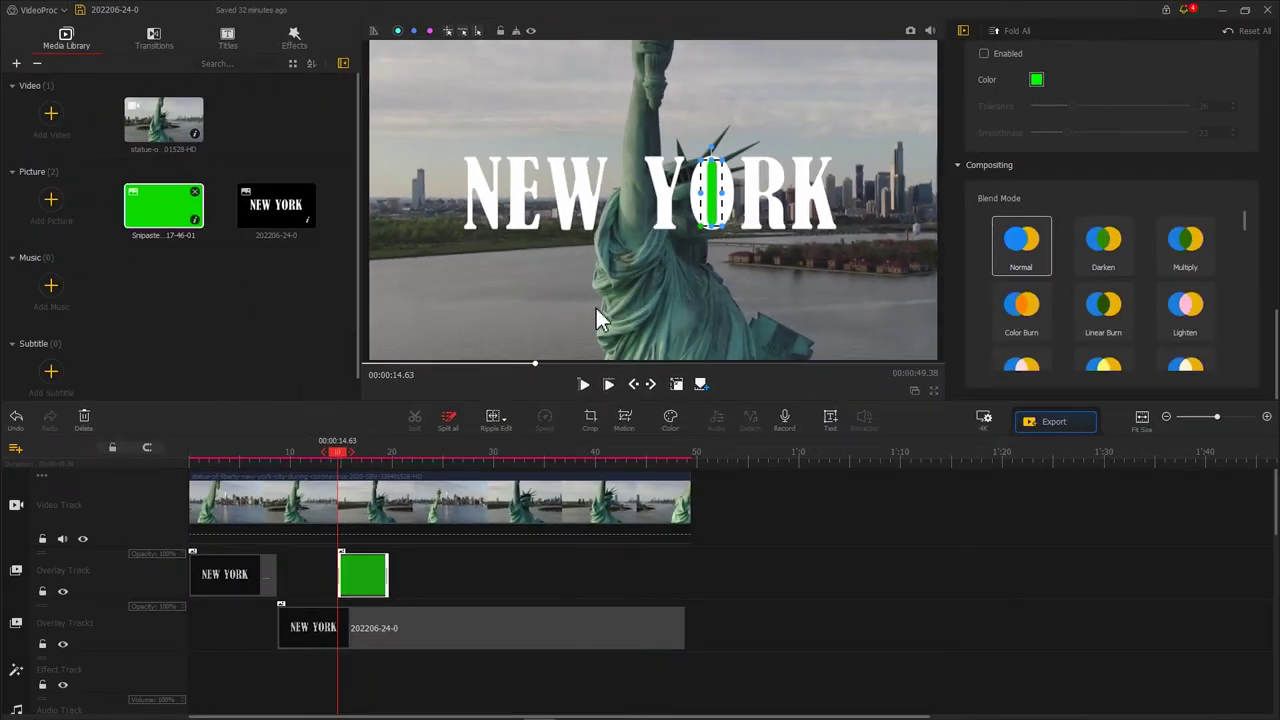
key("shift+m")
left_click(910, 31)
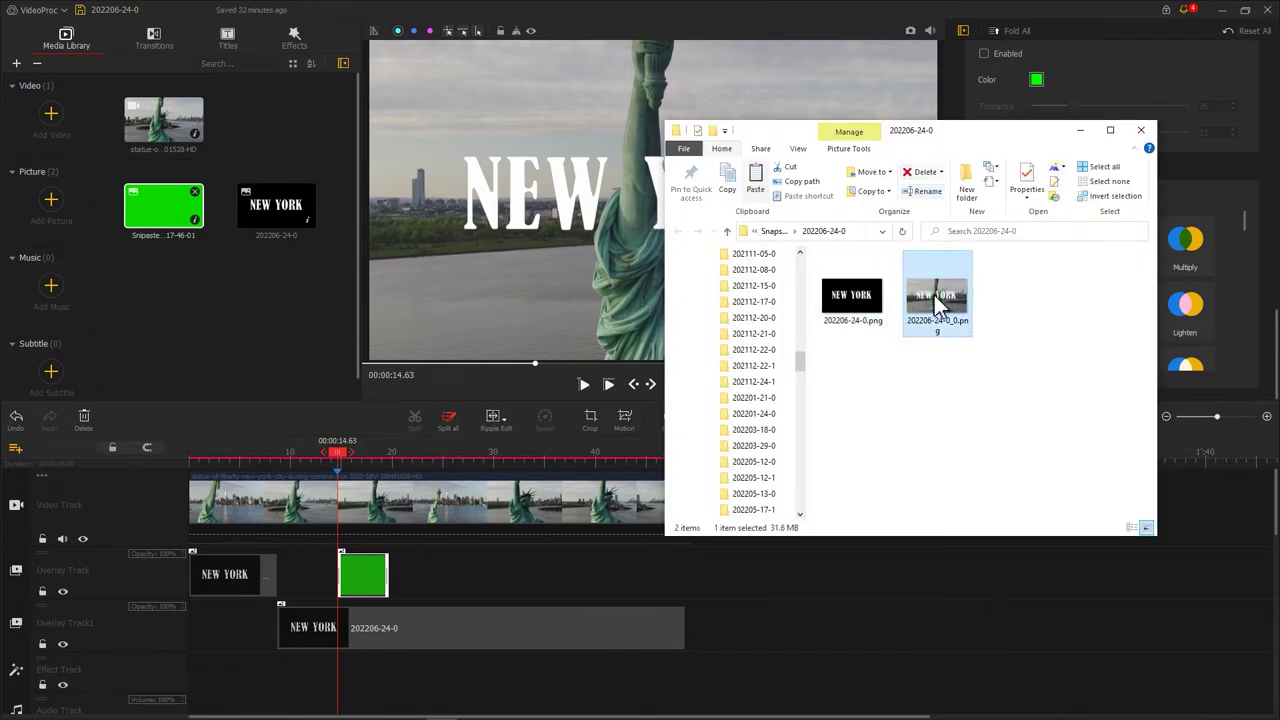
left_click_drag(934, 295, 288, 190)
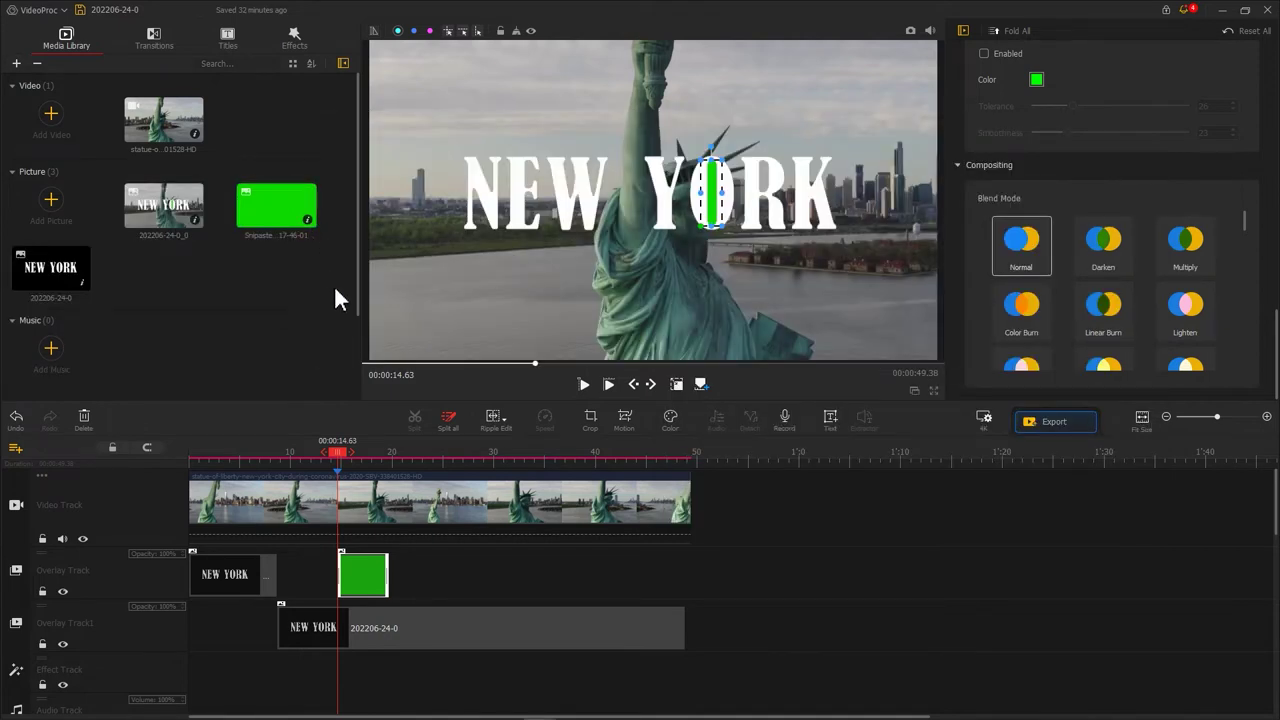
Delete the green clip and trim the Statue of Liberty and lower NEW YORK clips to 14.63 s
right_click(359, 577)
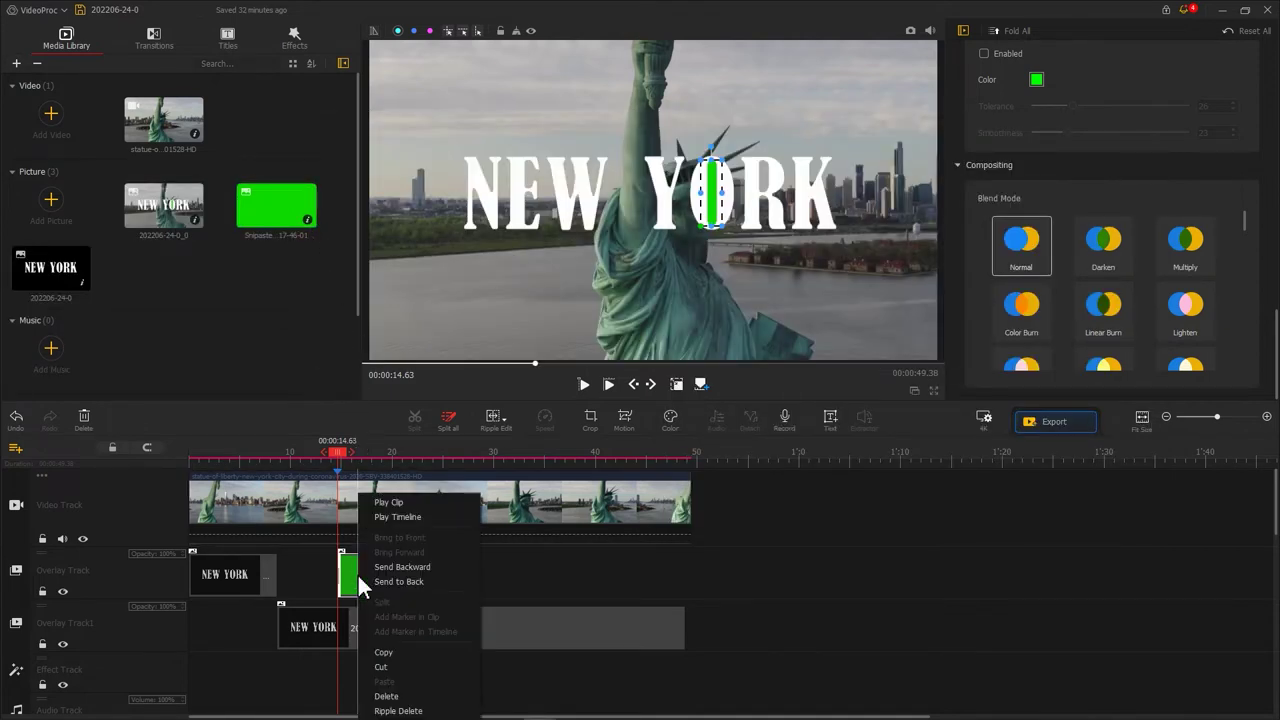
left_click(424, 695)
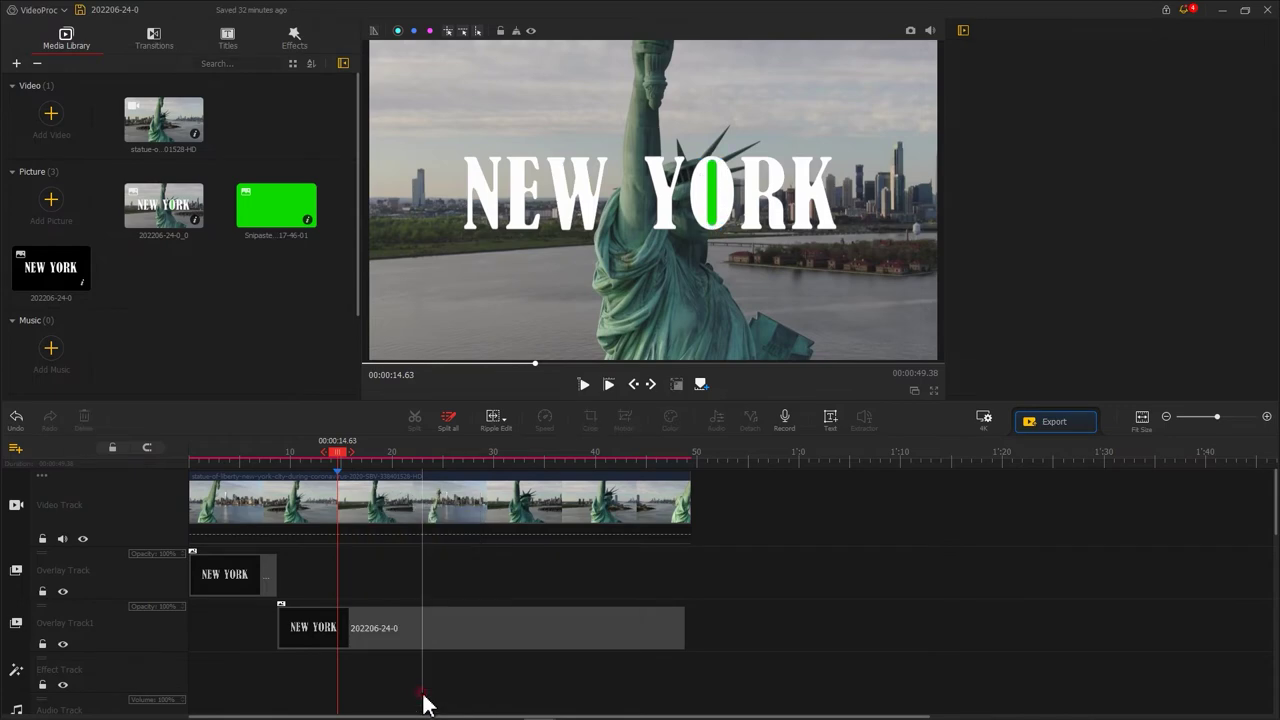
left_click(682, 515)
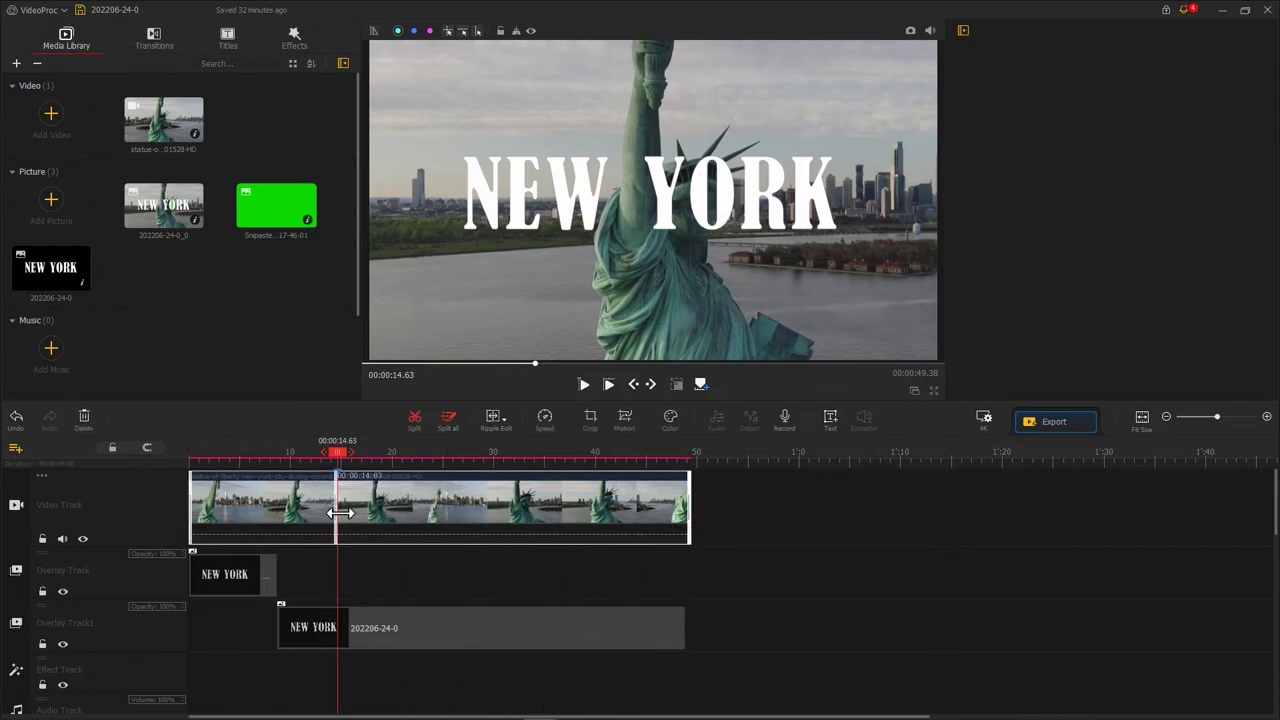
left_click_drag(340, 512, 362, 540)
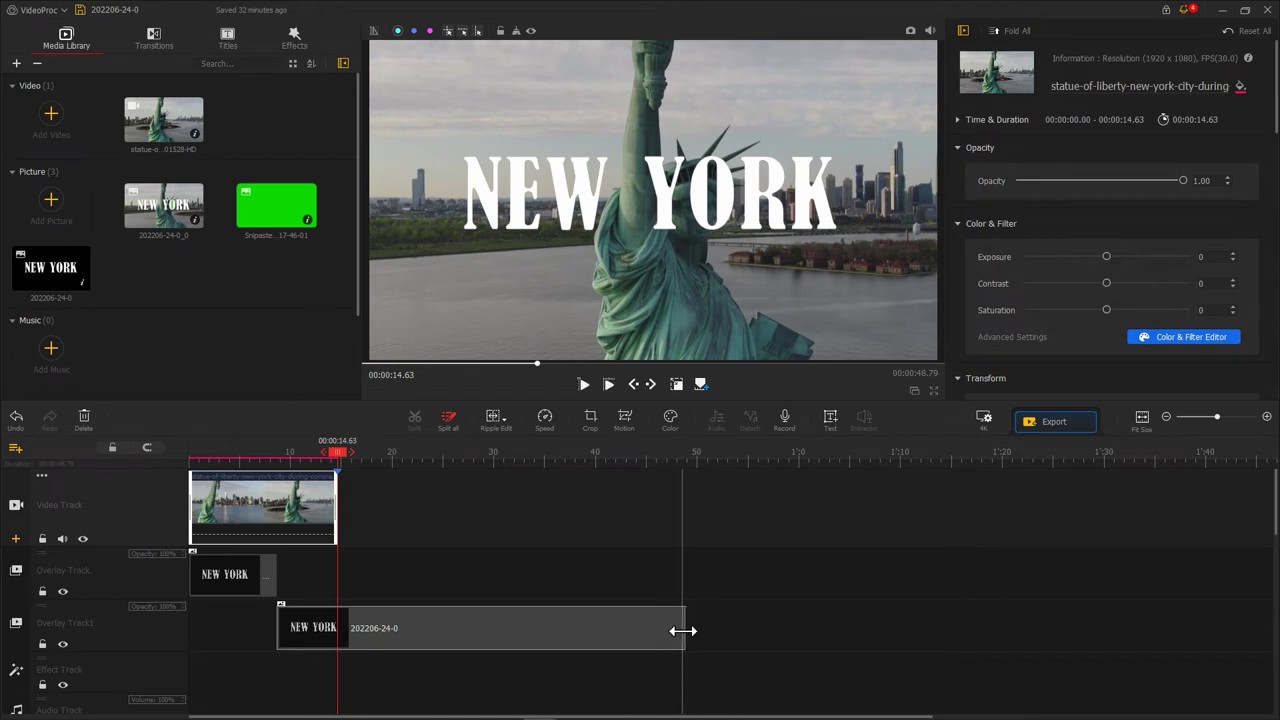
left_click_drag(682, 631, 336, 621)
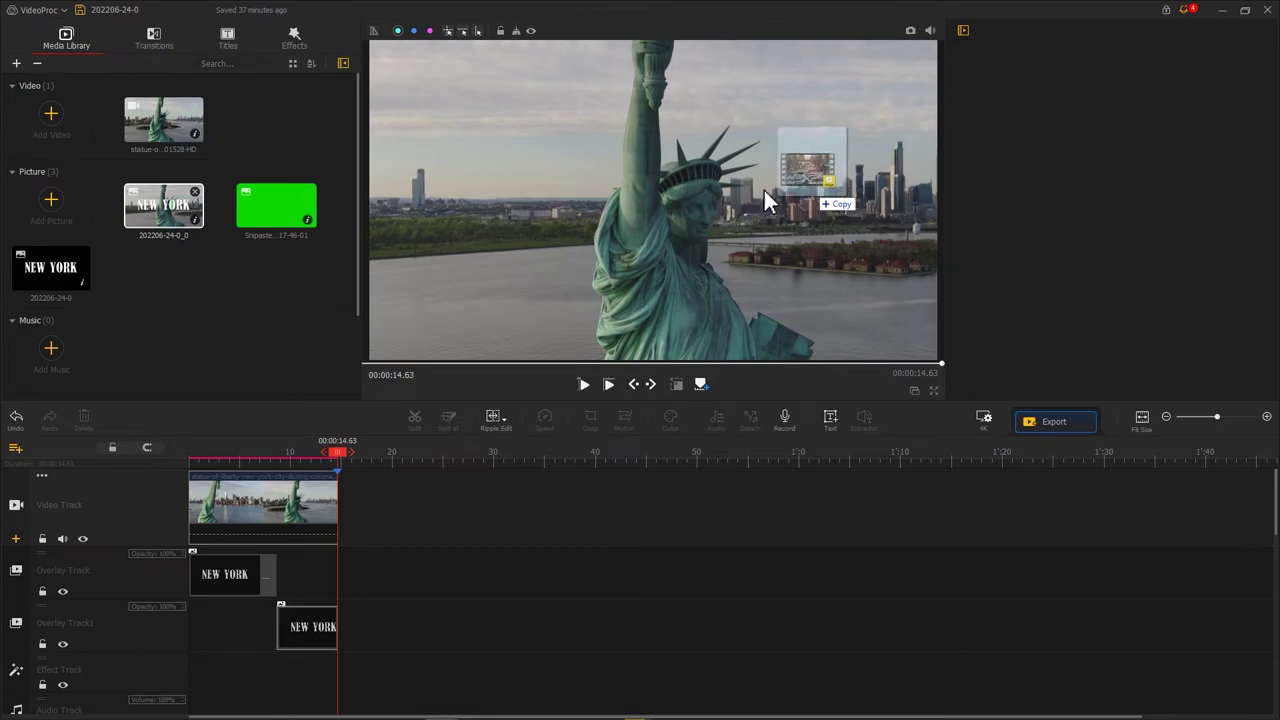
Add the new-york-city traffic clip to the video track after the Statue of Liberty clip
mouse_move(1197, 141)
left_mouse_down()
mouse_move(216, 144)
mouse_move(379, 491)
left_mouse_up()
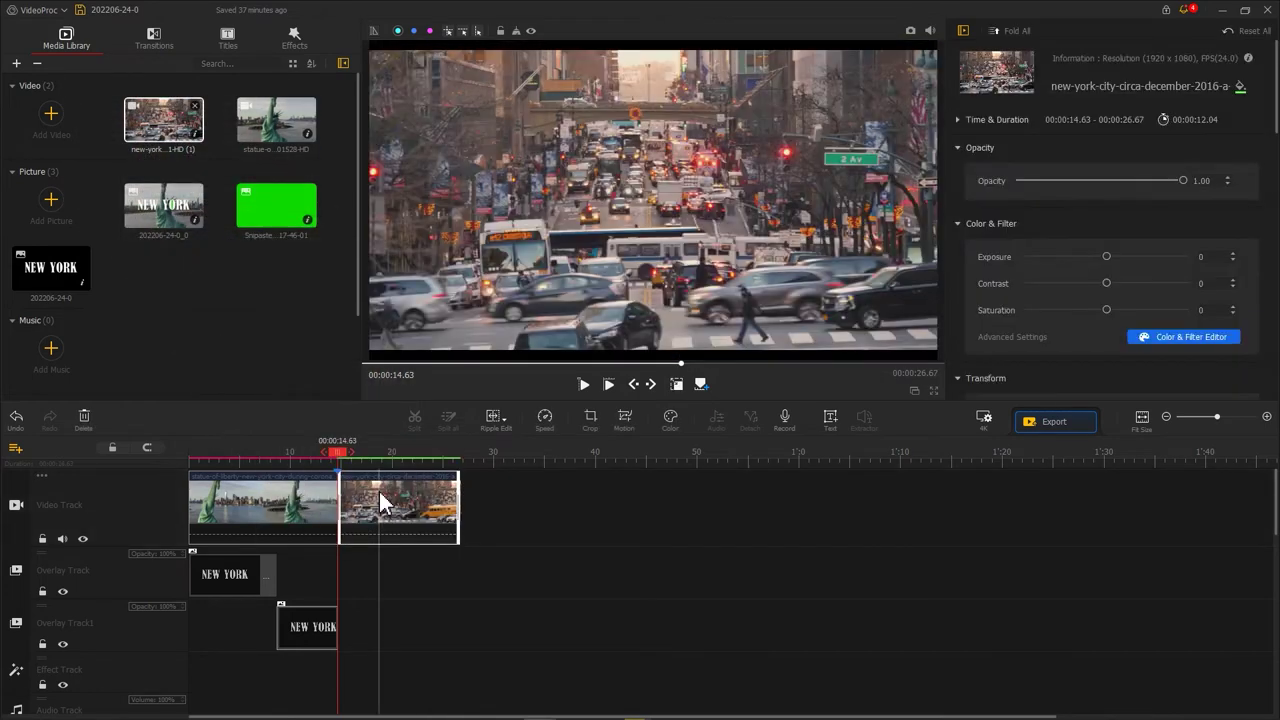
left_click(175, 222)
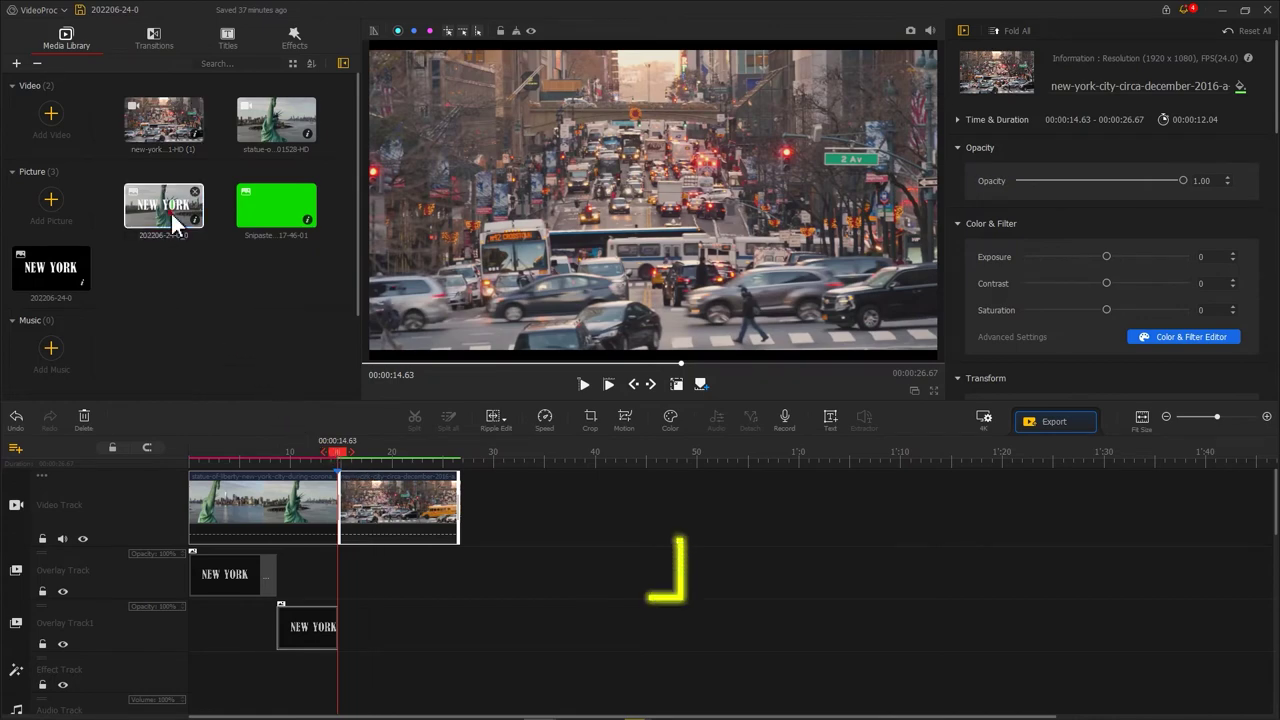
Place the 202206-24-0_0 green-O title on the overlay track, fitted to screen width
left_click_drag(175, 222, 354, 578)
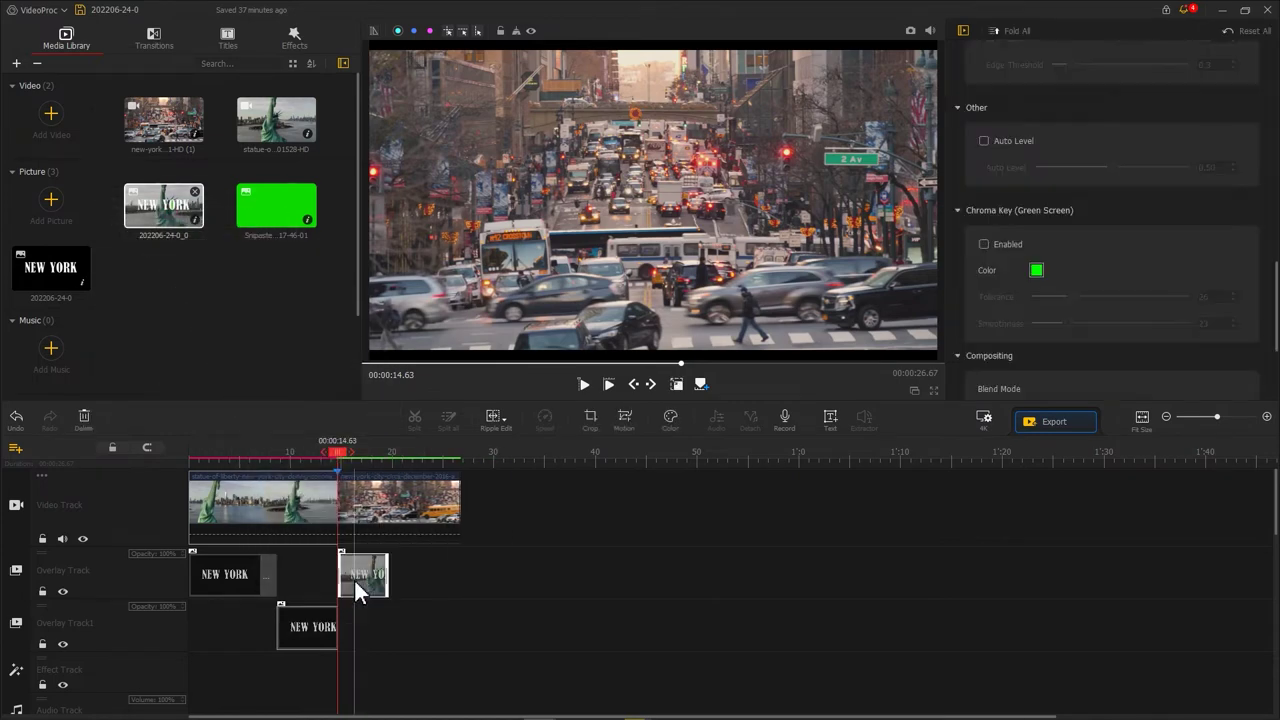
scroll(1034, 317, "up", 5)
left_click(1083, 189)
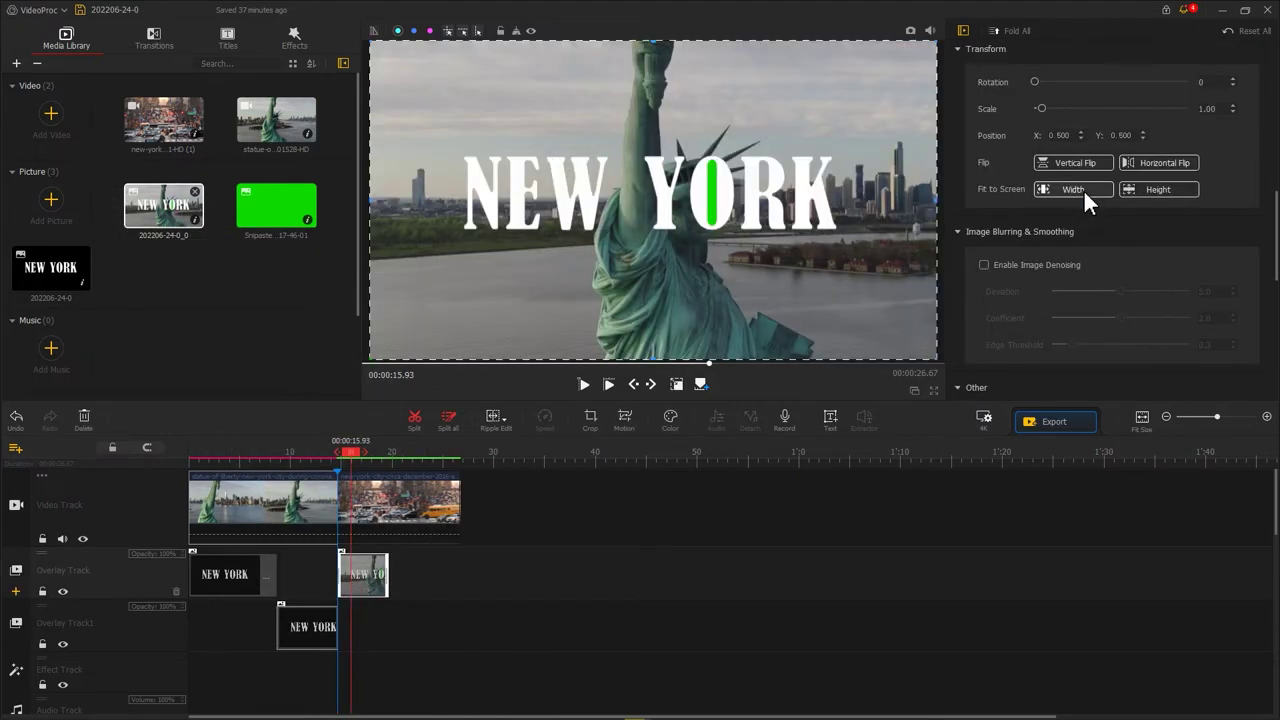
Key out the title's green with Chroma Key at tolerance 3 and smoothness 17
scroll(1083, 189, "down", 3)
scroll(1083, 189, "down", 2)
scroll(1083, 189, "down", 2)
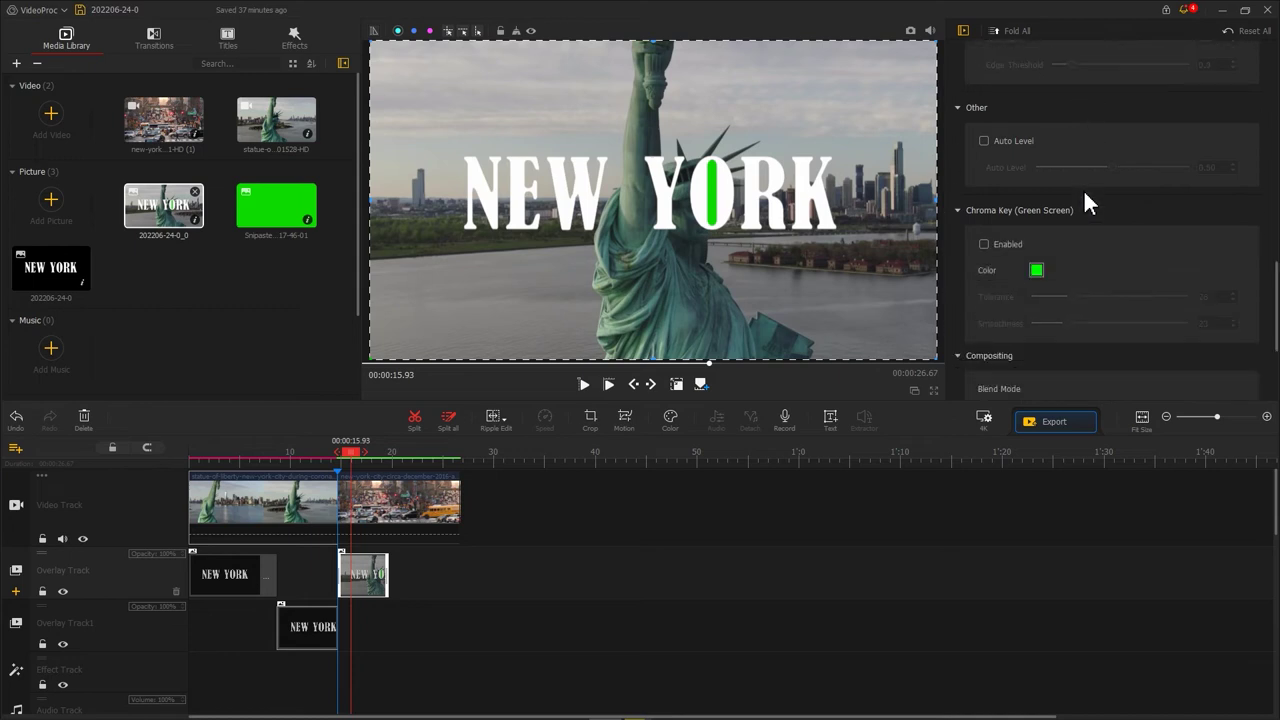
left_click(1036, 270)
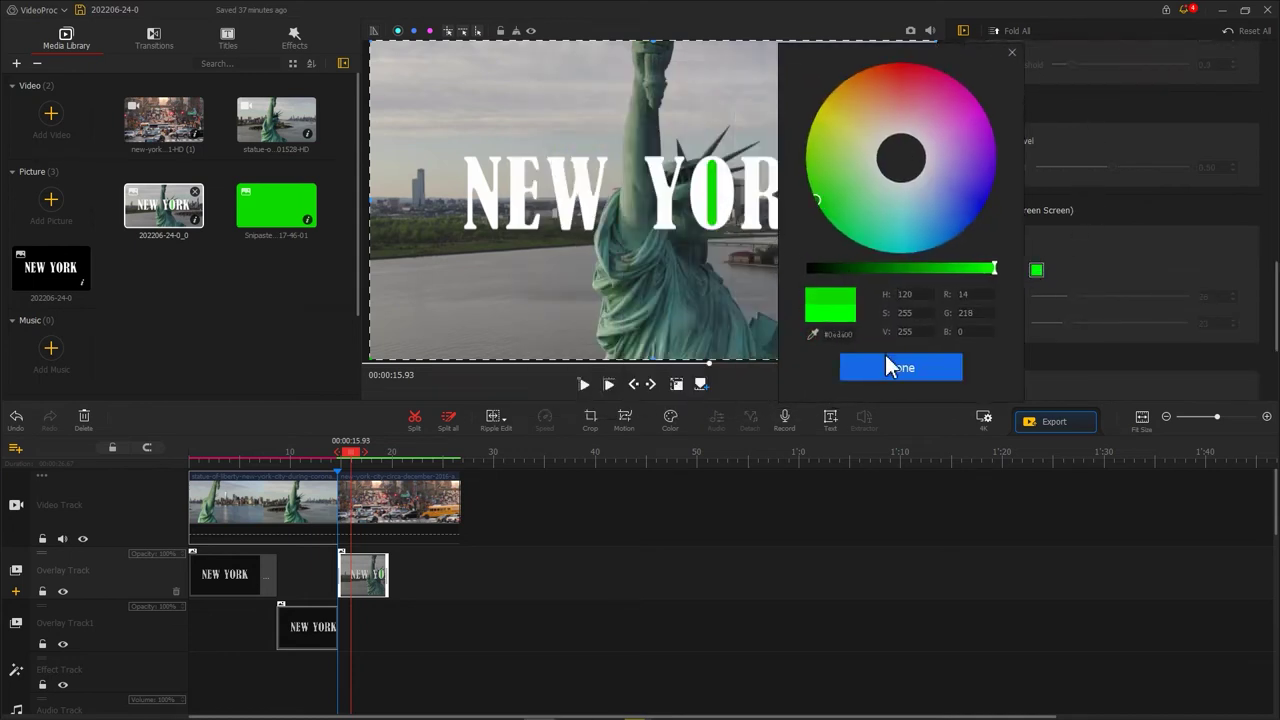
left_click(891, 365)
left_click(983, 244)
mouse_move(1072, 296)
left_mouse_down()
mouse_move(1036, 294)
mouse_move(1060, 323)
left_mouse_up()
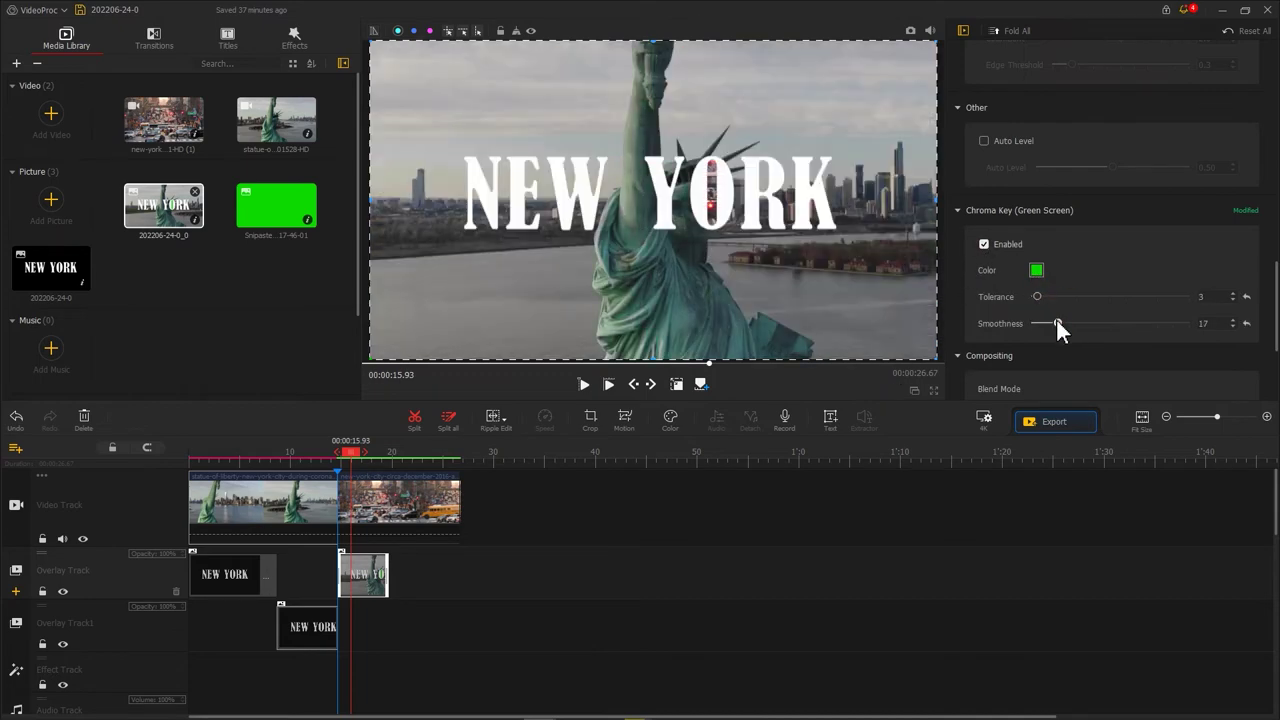
In Motion, keyframe the full frame at 0 s and a tighter YORK framing at 0.56 s
left_click(623, 416)
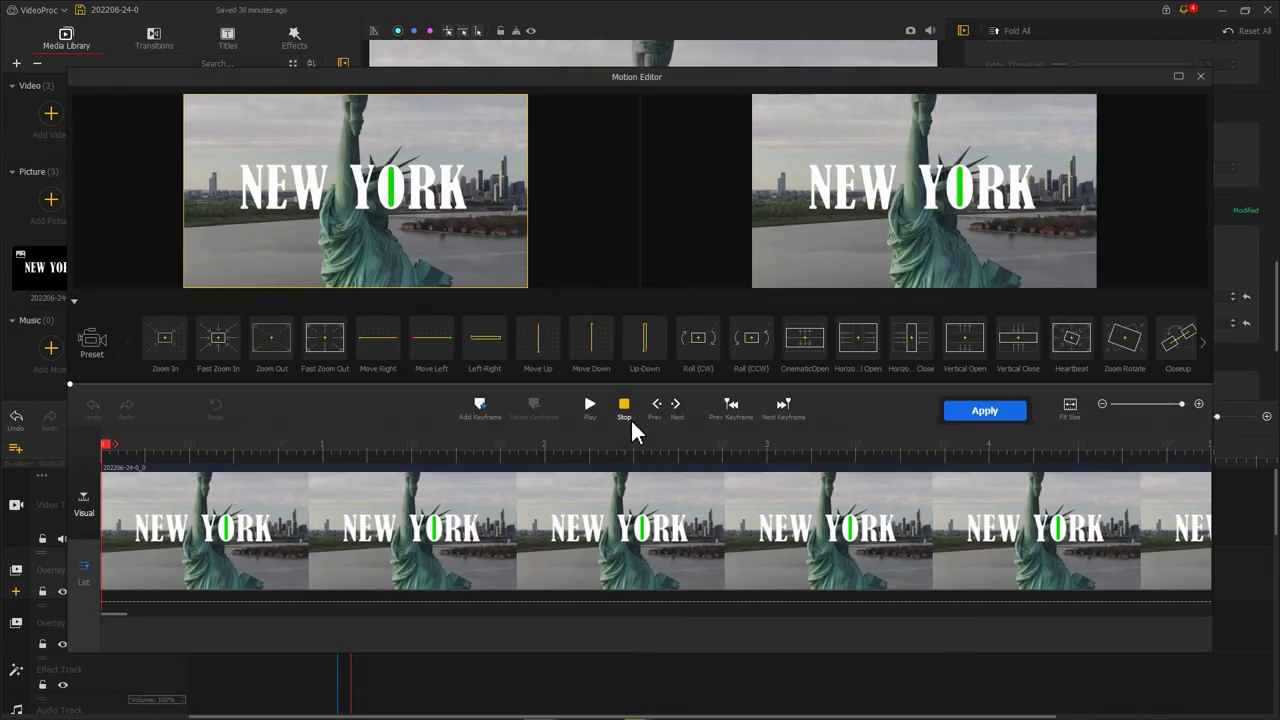
left_click(483, 408)
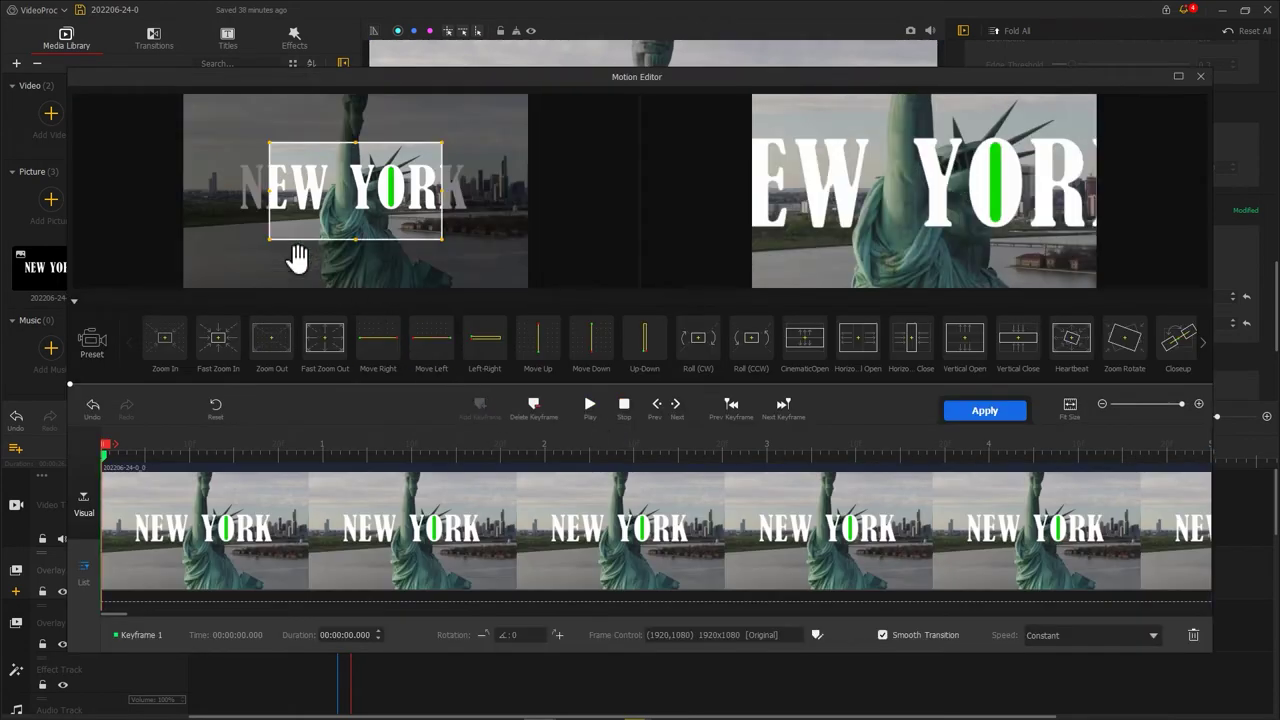
left_click_drag(270, 240, 184, 287)
left_click_drag(444, 142, 528, 94)
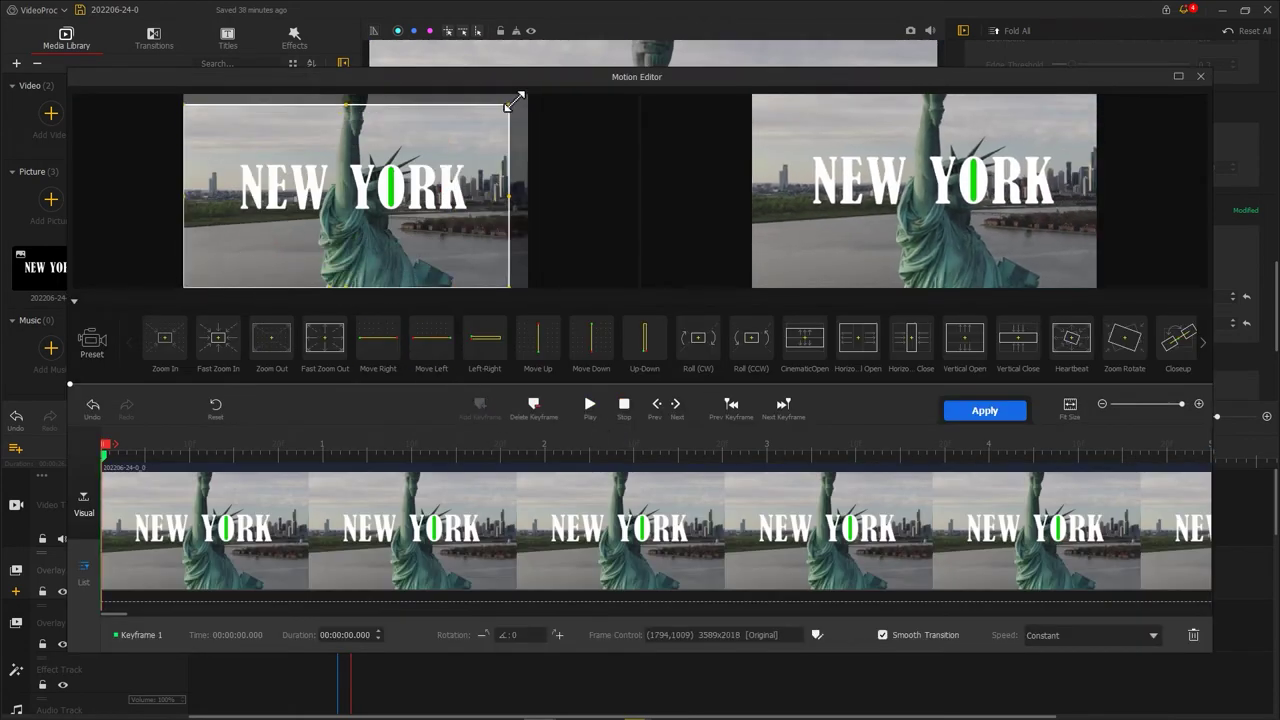
left_click(228, 448)
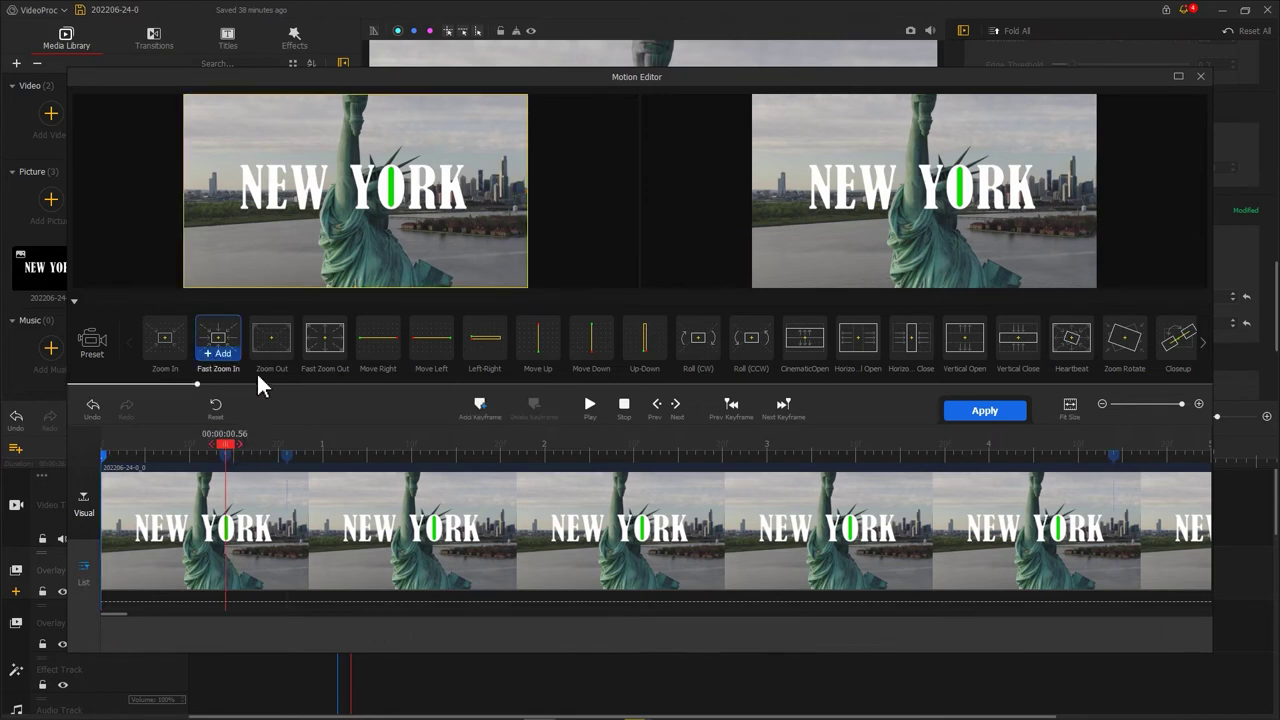
left_click(478, 408)
left_click_drag(184, 288, 322, 210)
left_click_drag(528, 94, 476, 147)
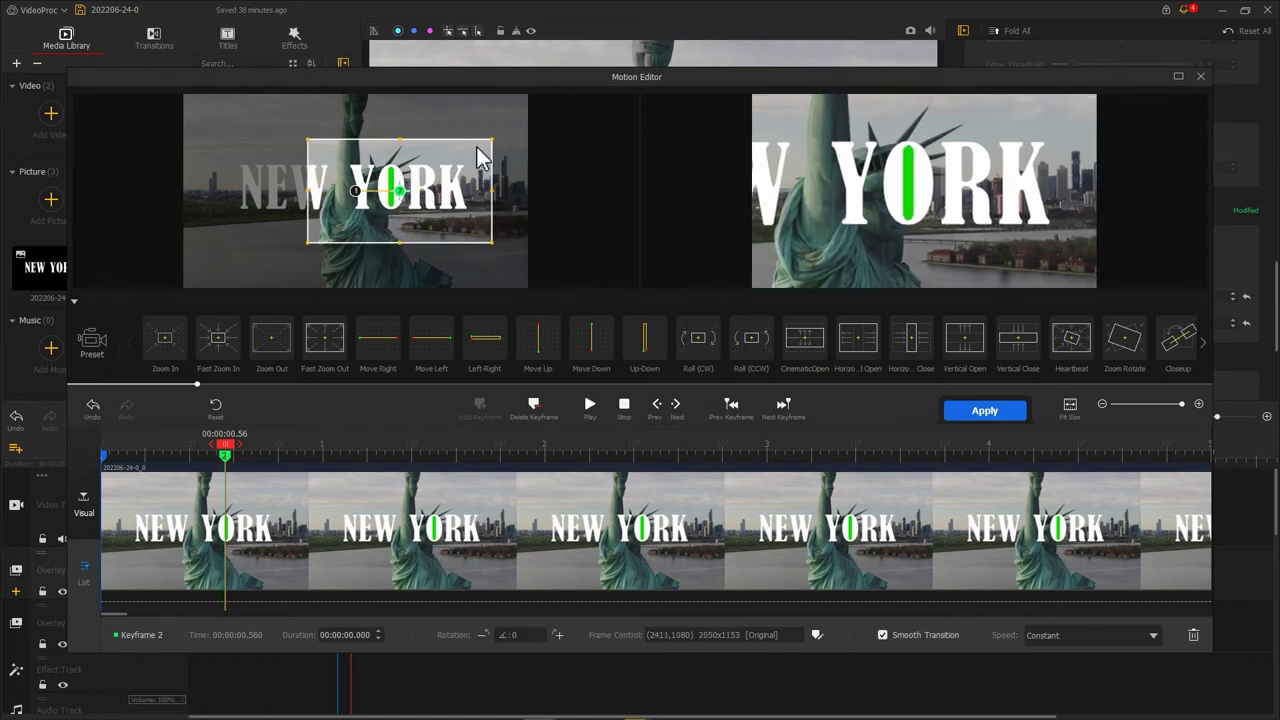
Keyframe a 90° rotation deep into the green O at 1.16 s and at the end, then apply
left_click(358, 447)
left_click(478, 410)
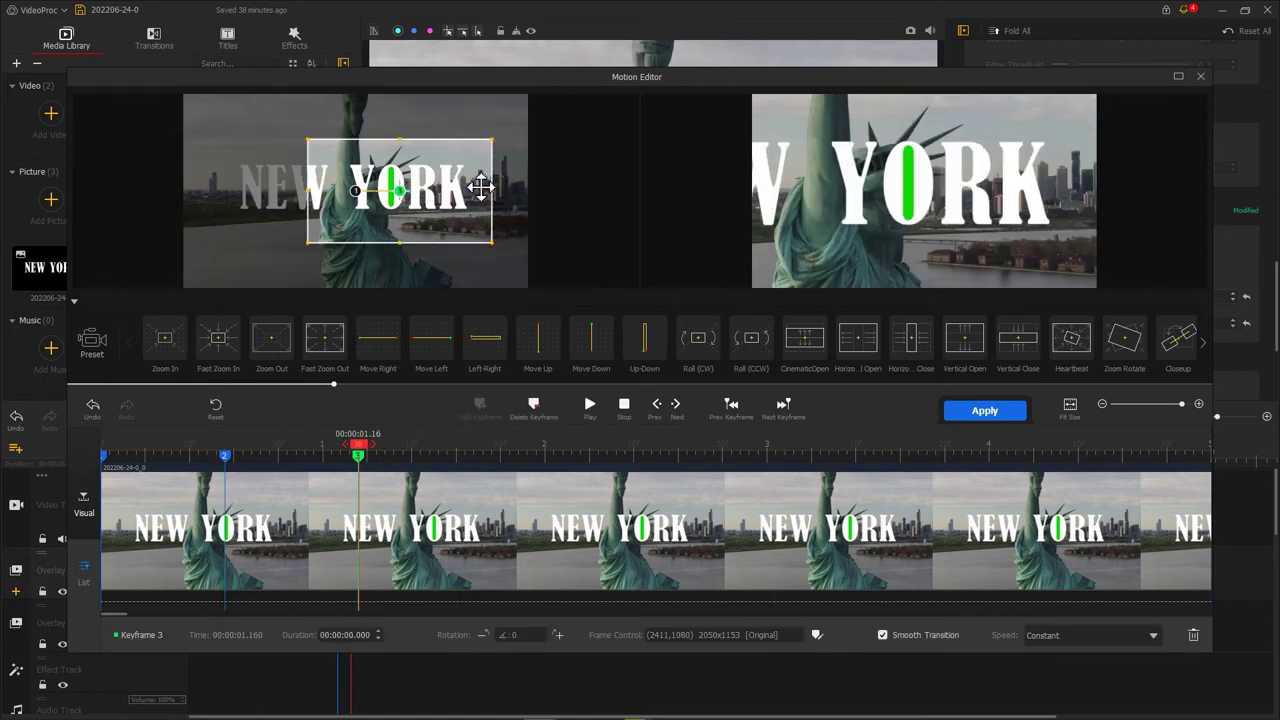
left_click_drag(489, 123, 463, 271)
left_click_drag(420, 200, 457, 214)
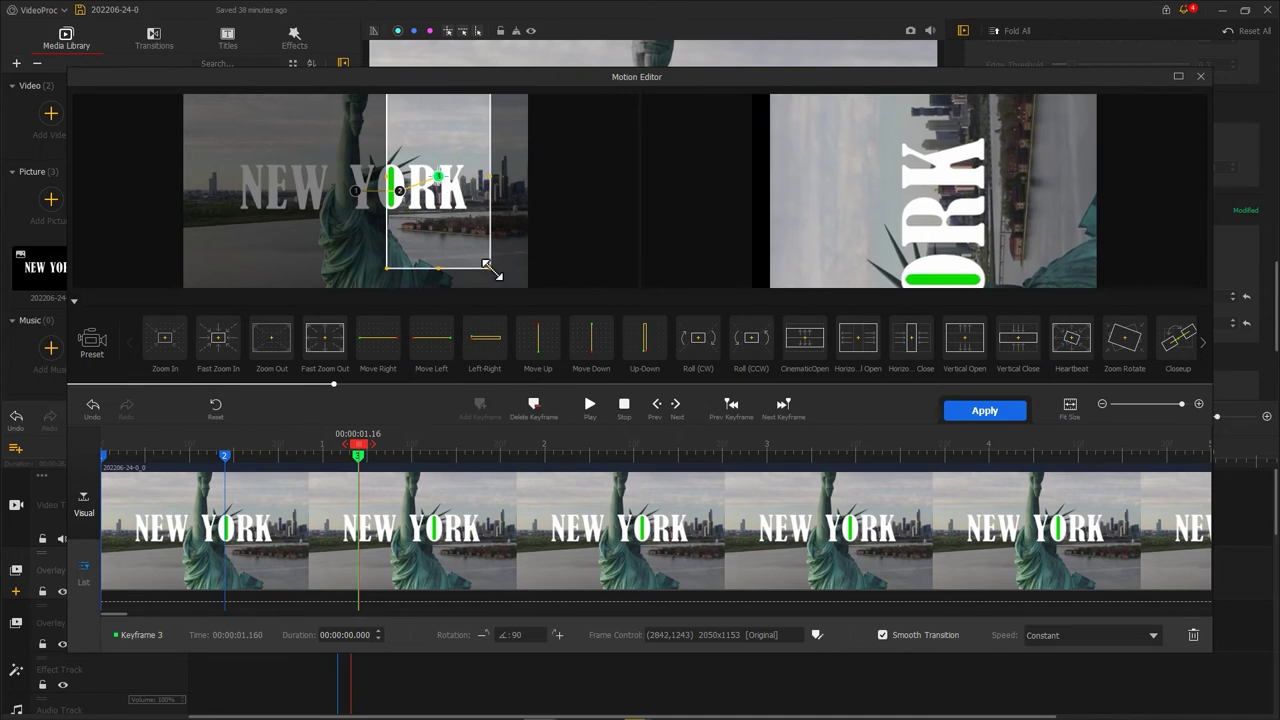
mouse_move(486, 266)
left_mouse_down()
mouse_move(432, 165)
mouse_move(423, 243)
mouse_move(390, 189)
left_mouse_up()
mouse_move(325, 338)
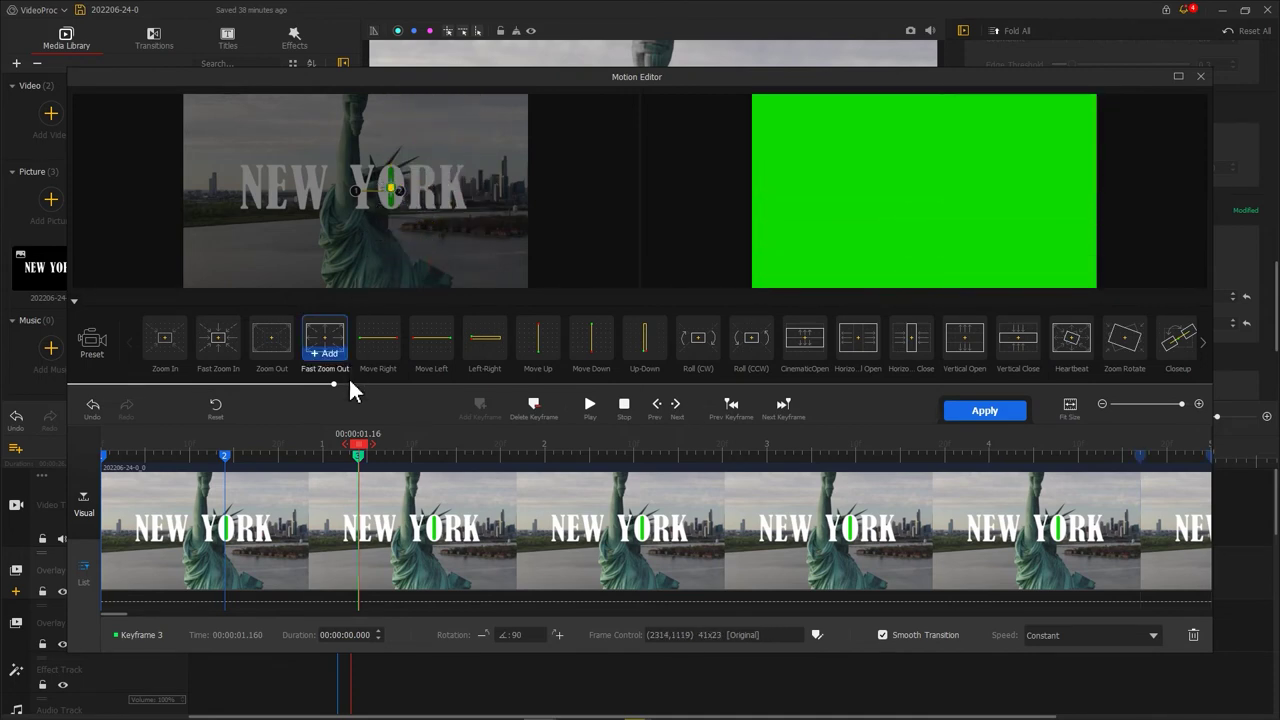
left_click_drag(367, 456, 1274, 455)
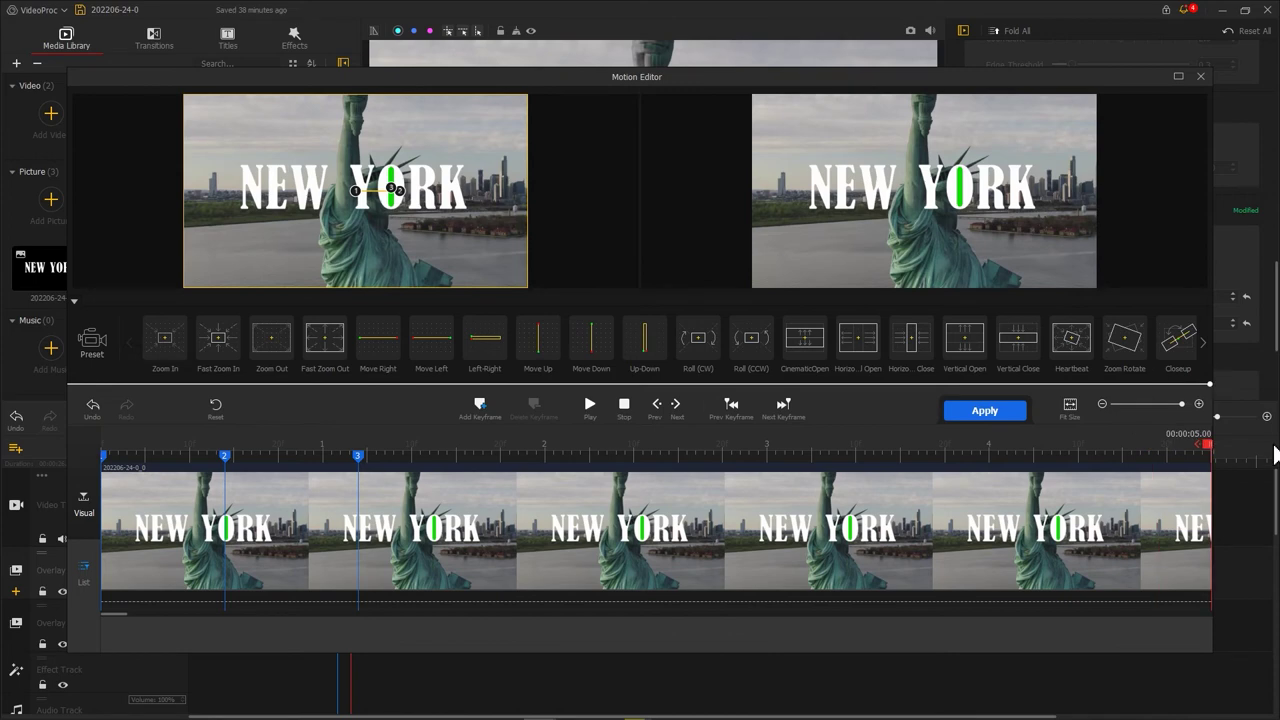
left_click(494, 408)
key("space")
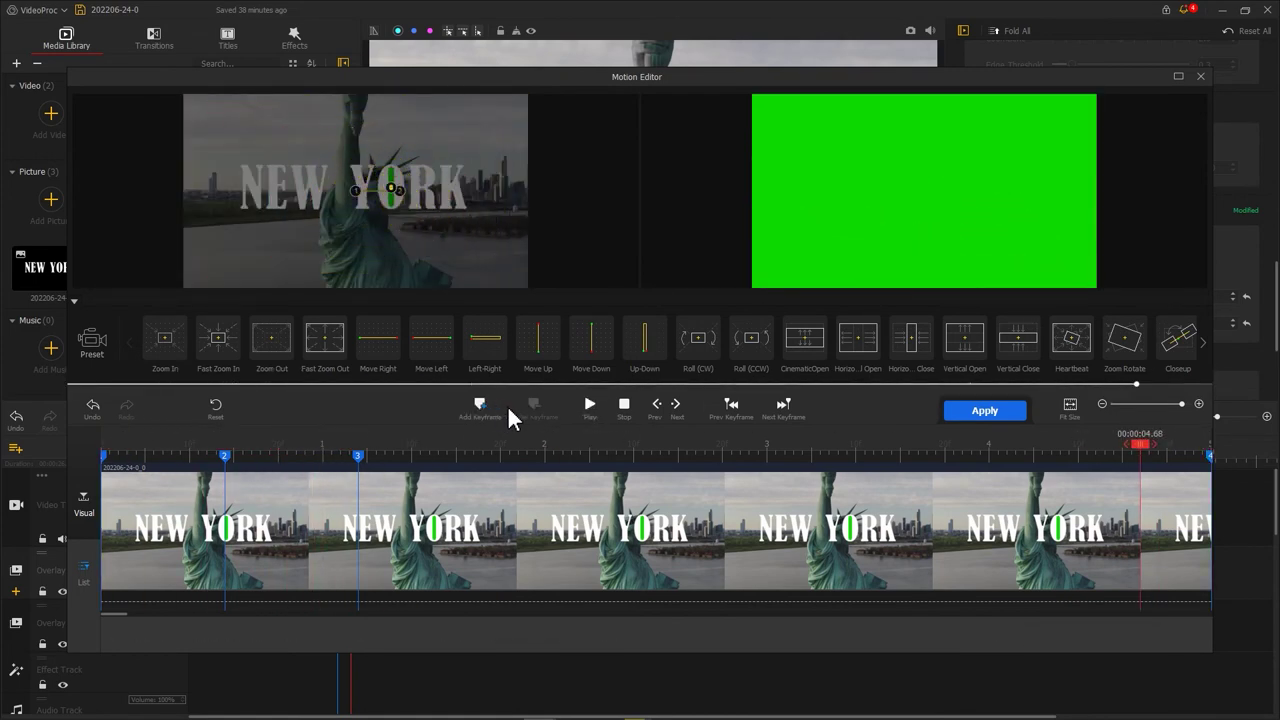
left_click(964, 410)
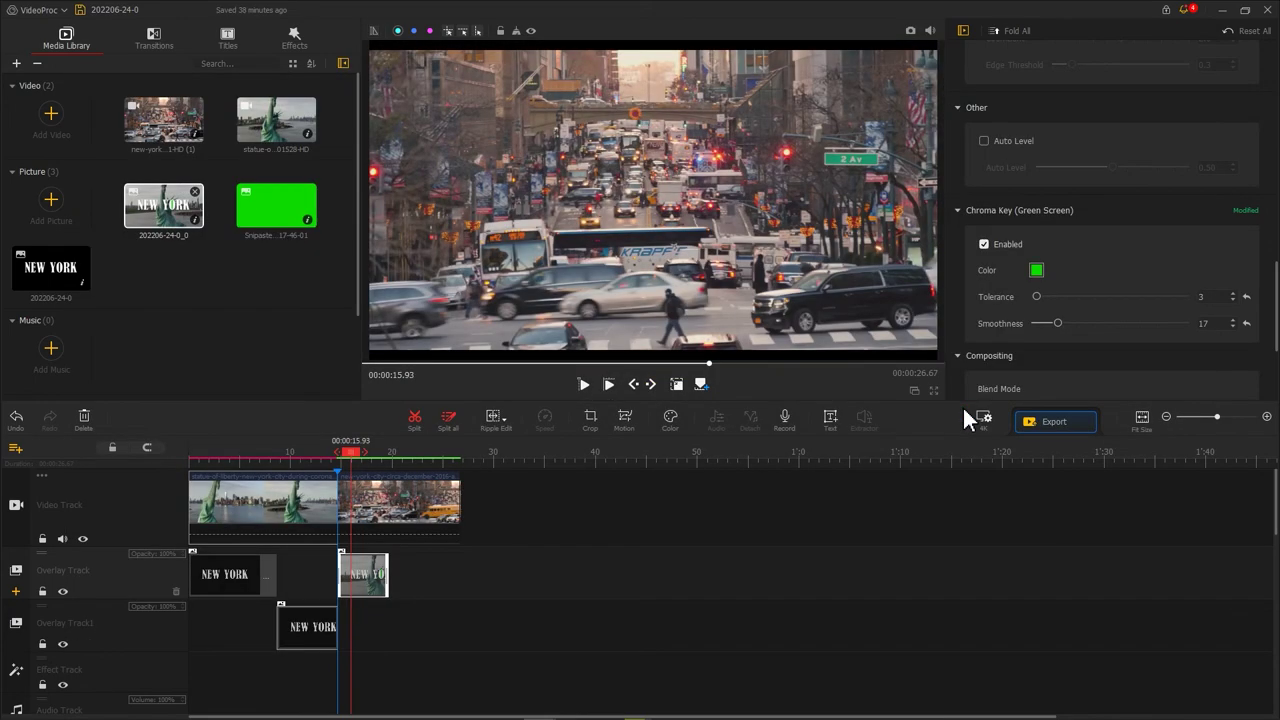